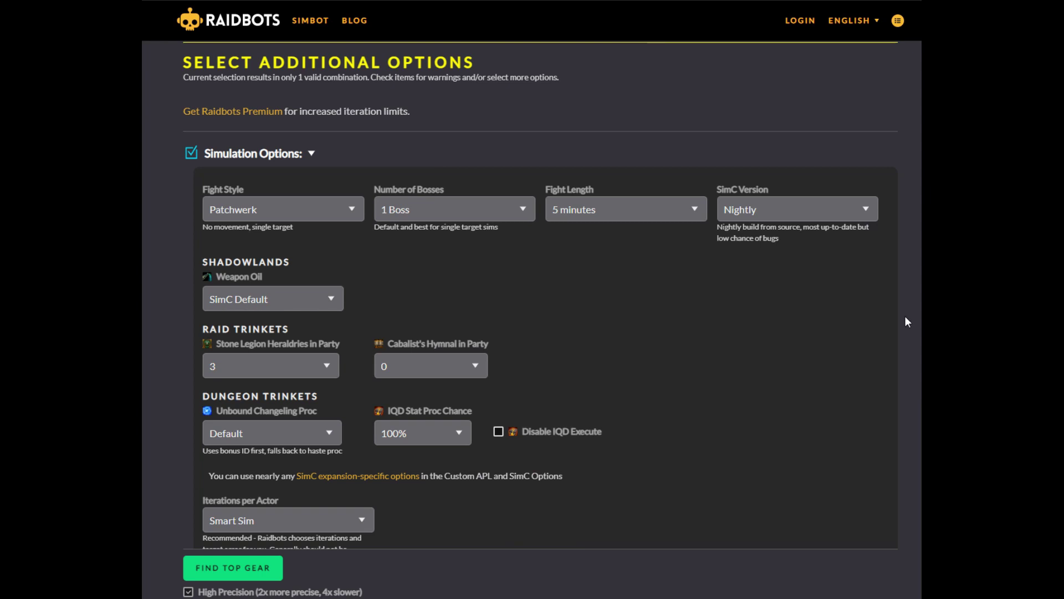
pyautogui.scroll(-12, 902, 223)
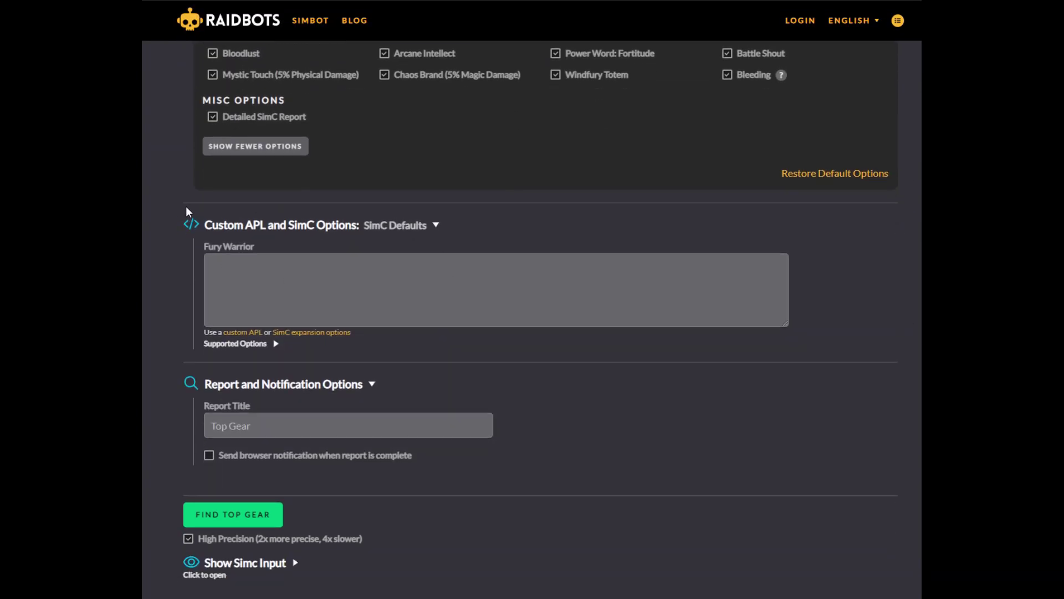
pyautogui.moveTo(196, 237); pyautogui.dragTo(724, 355)
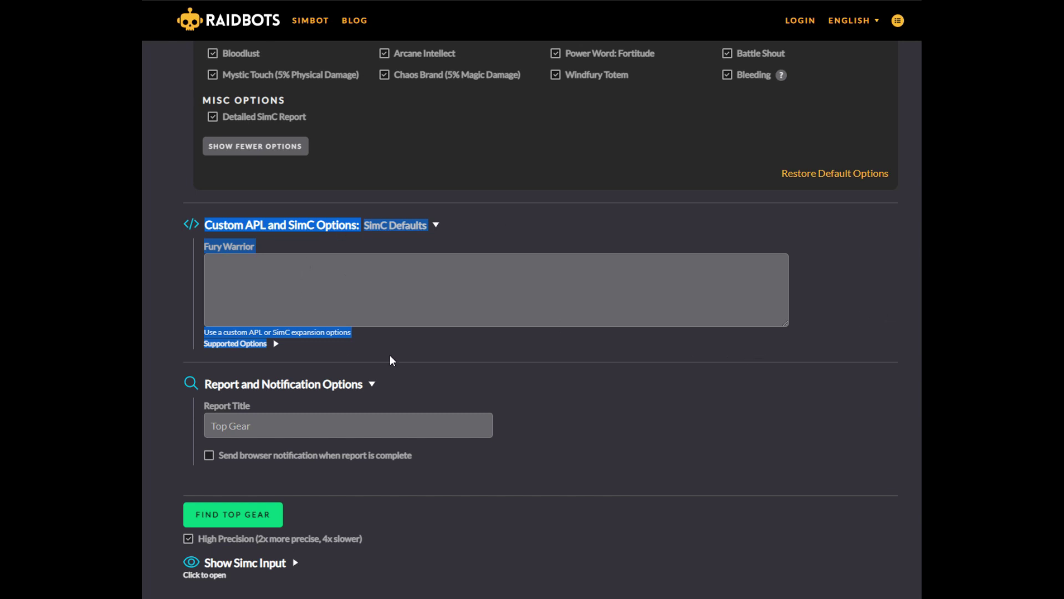
pyautogui.click(920, 320)
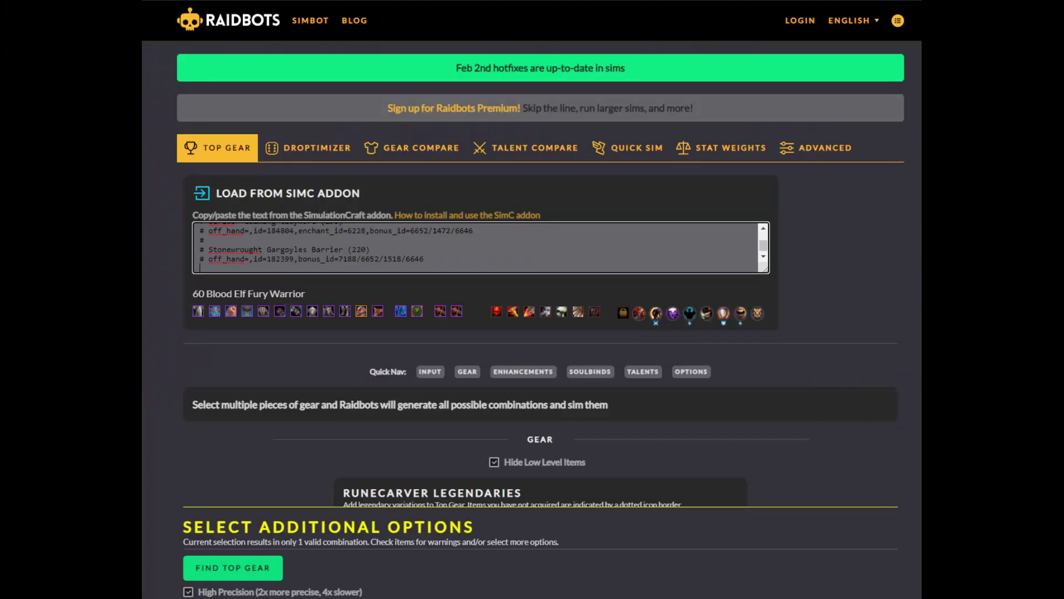
# Step: Add Cowled Batwing Cloak, Rampaging Giant's Chestplate and Shoulderblade Vambraces, leaving Overwhelming Power Crystal excluded
pyautogui.scroll(-10, 849, 367)
pyautogui.click(330, 312)
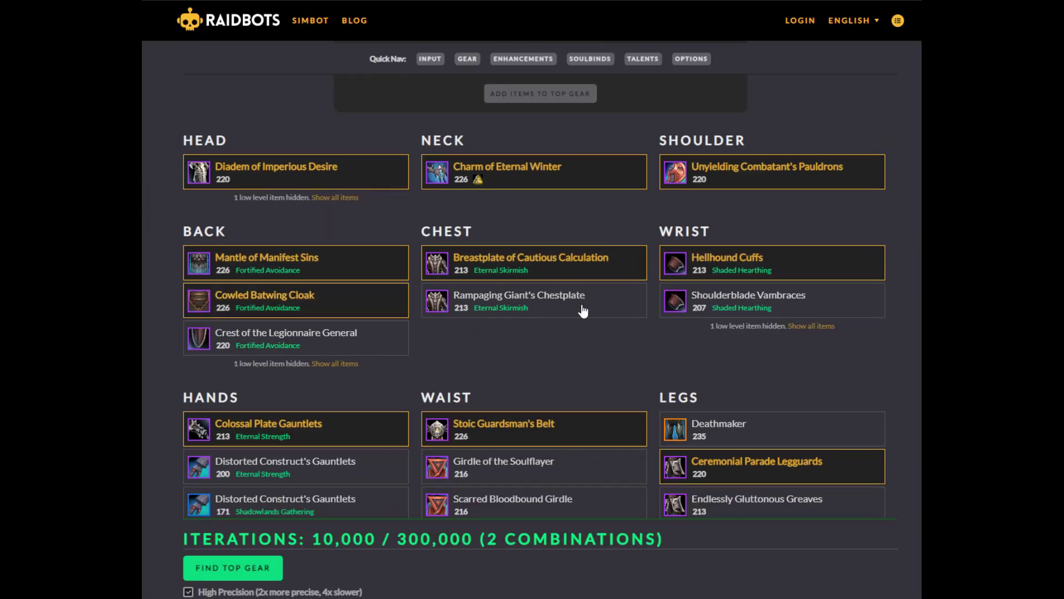
pyautogui.click(577, 307)
pyautogui.click(673, 305)
pyautogui.scroll(-2, 743, 311)
pyautogui.scroll(-4, 776, 311)
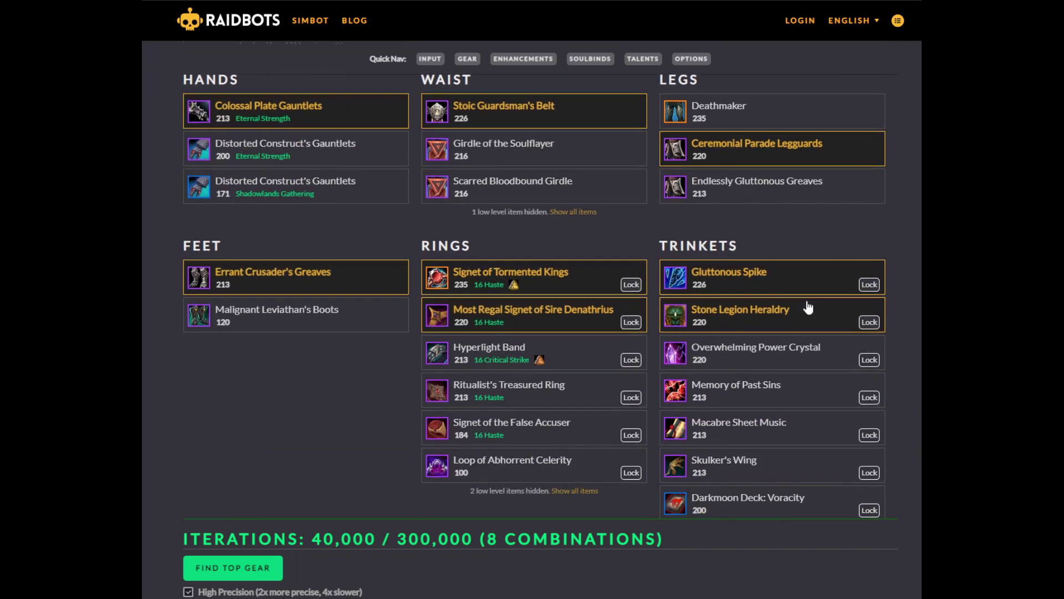
pyautogui.click(803, 300)
pyautogui.click(806, 302)
pyautogui.scroll(-6, 865, 308)
pyautogui.scroll(-7, 887, 317)
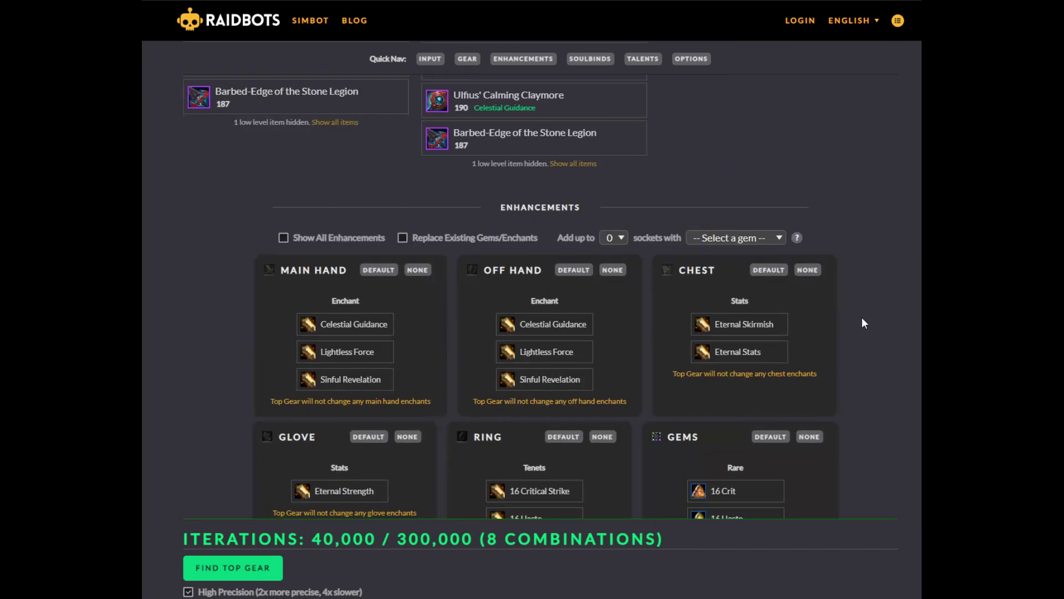
# Step: Allow replacing existing gems/enchants and add Celestial Guidance and Lightless Force off-hand enchants
pyautogui.click(402, 238)
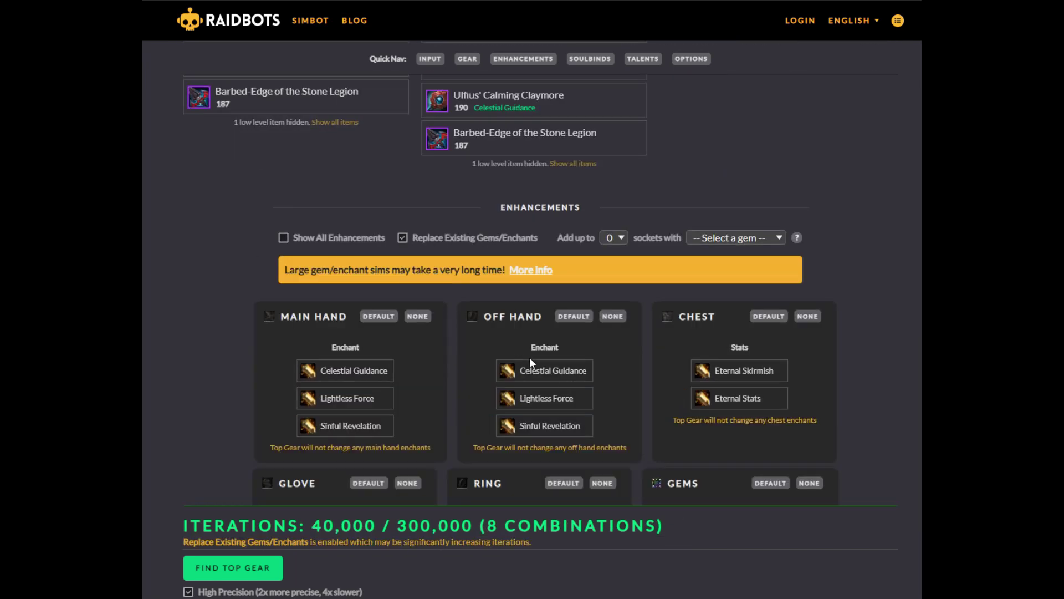
pyautogui.click(581, 376)
pyautogui.click(576, 398)
pyautogui.scroll(-10, 655, 377)
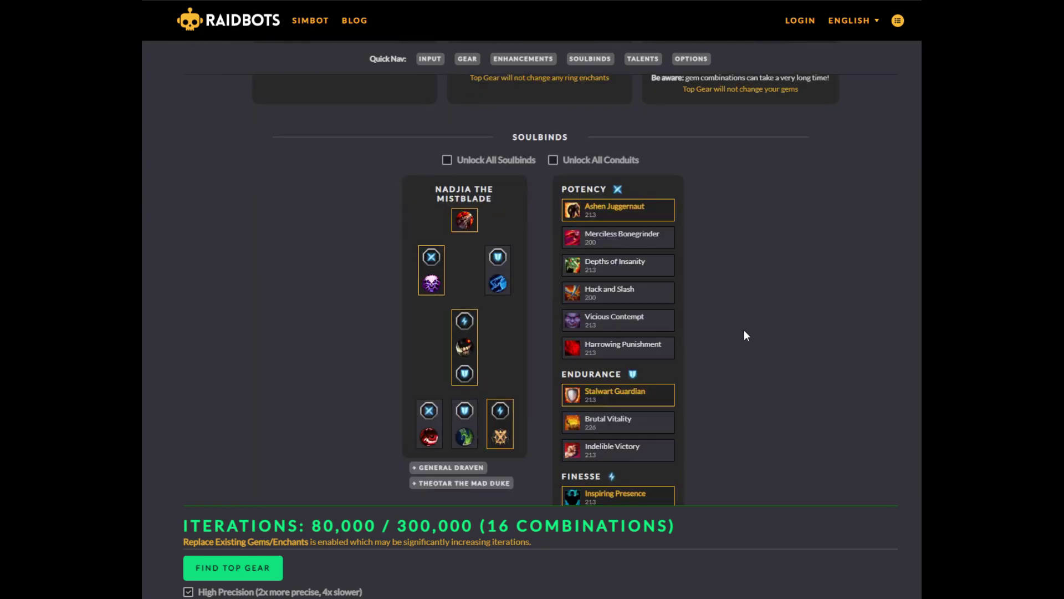
# Step: Add Sudden Death as a talent option, without the Depths of Insanity conduit, and run Top Gear
pyautogui.click(640, 273)
pyautogui.scroll(-8, 696, 282)
pyautogui.click(348, 226)
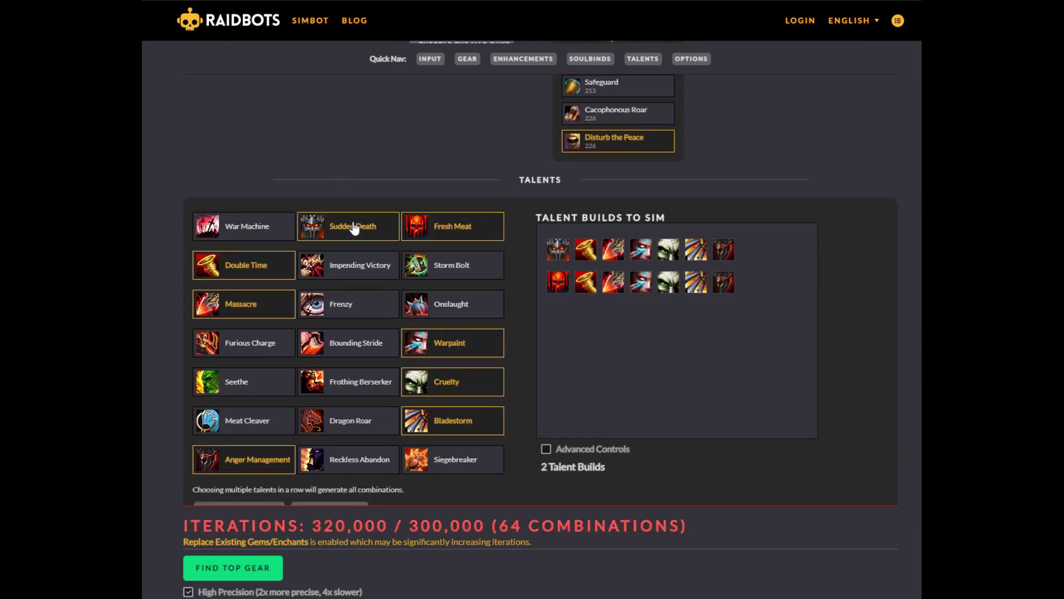
pyautogui.scroll(8, 667, 270)
pyautogui.click(646, 275)
pyautogui.scroll(-8, 756, 285)
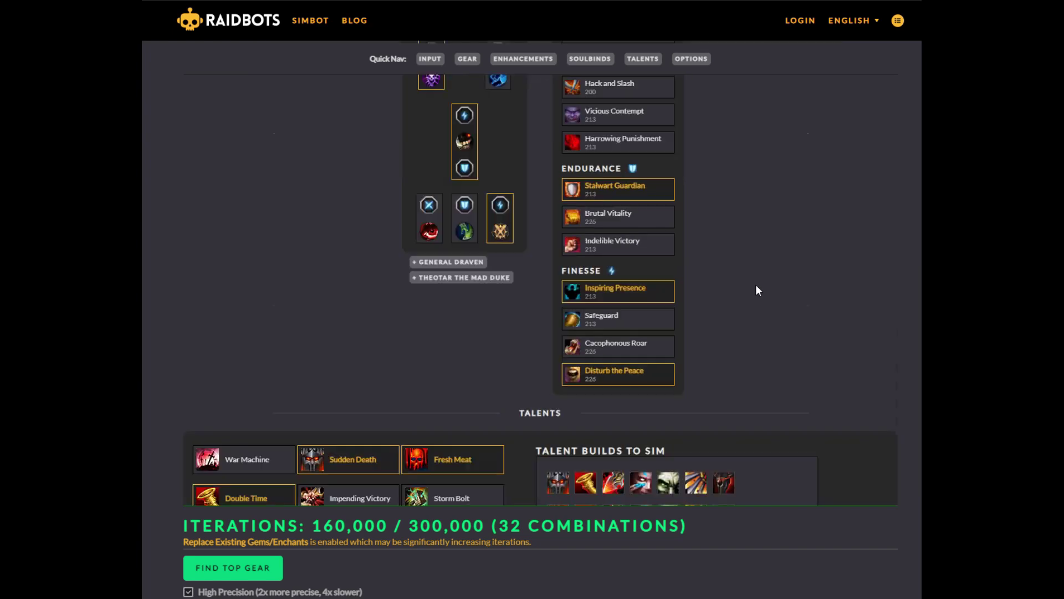
pyautogui.scroll(-15, 359, 346)
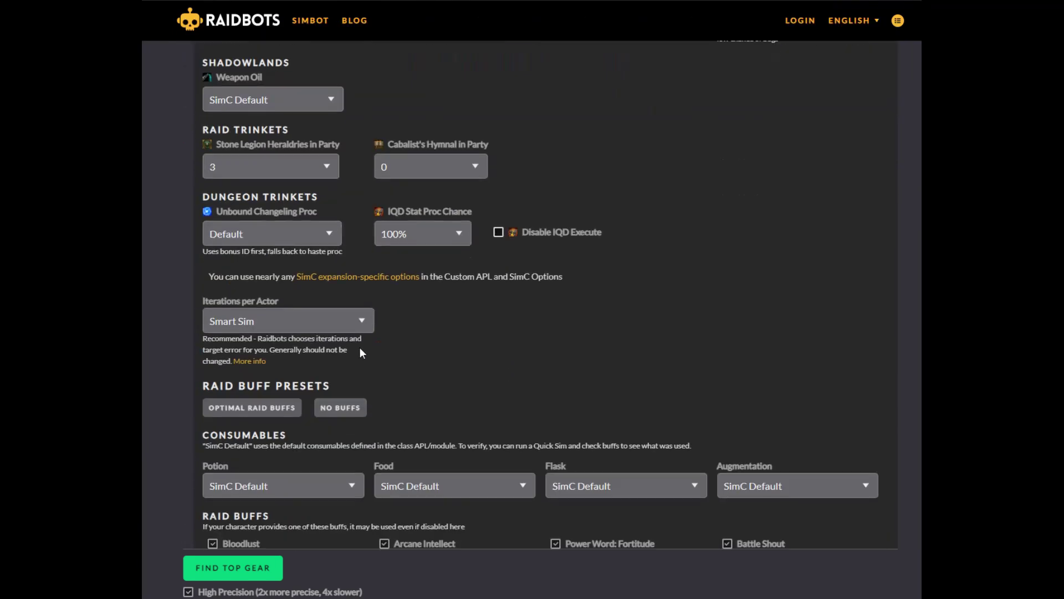
pyautogui.click(253, 576)
pyautogui.scroll(-2, 532, 332)
# Step: Scroll through the Top Gear DPS results table
pyautogui.scroll(-8, 532, 332)
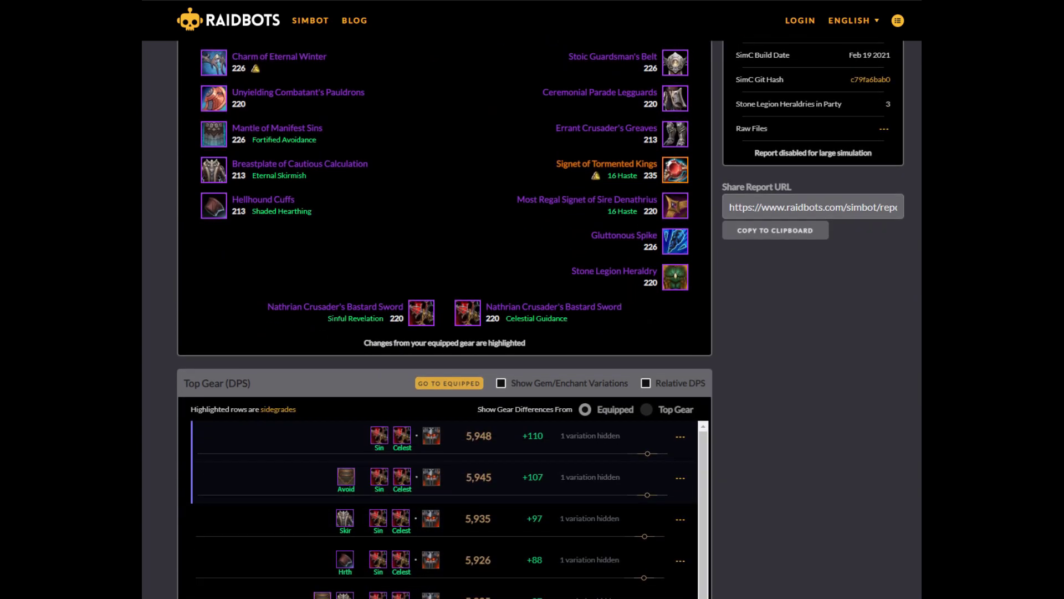
pyautogui.scroll(-1, 532, 333)
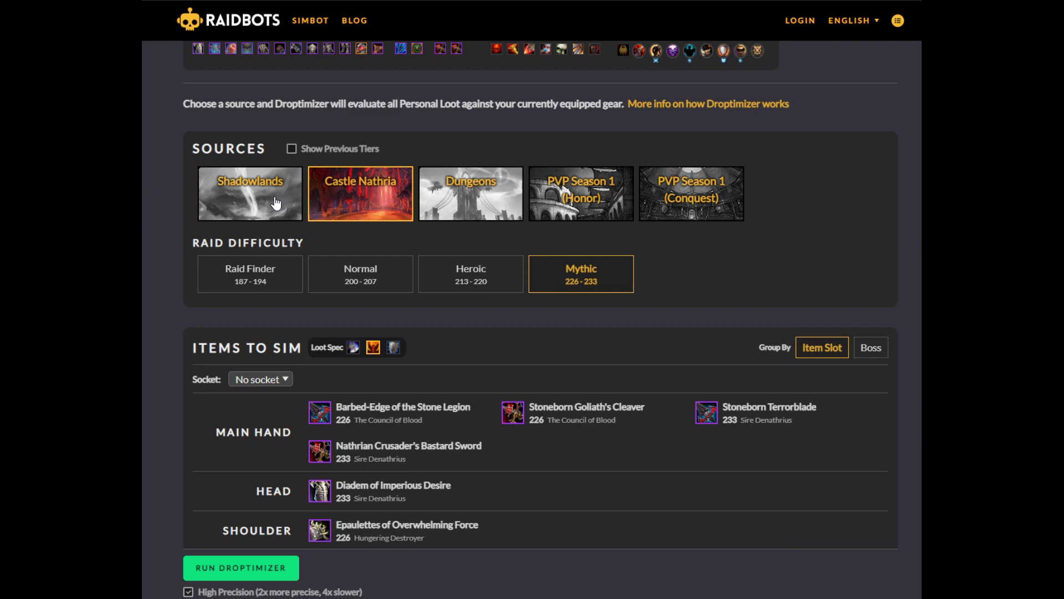
# Step: Set the Droptimizer source to Shadowlands, then Castle Nathria on Heroic, then Raid Finder
pyautogui.click(276, 203)
pyautogui.scroll(3, 358, 188)
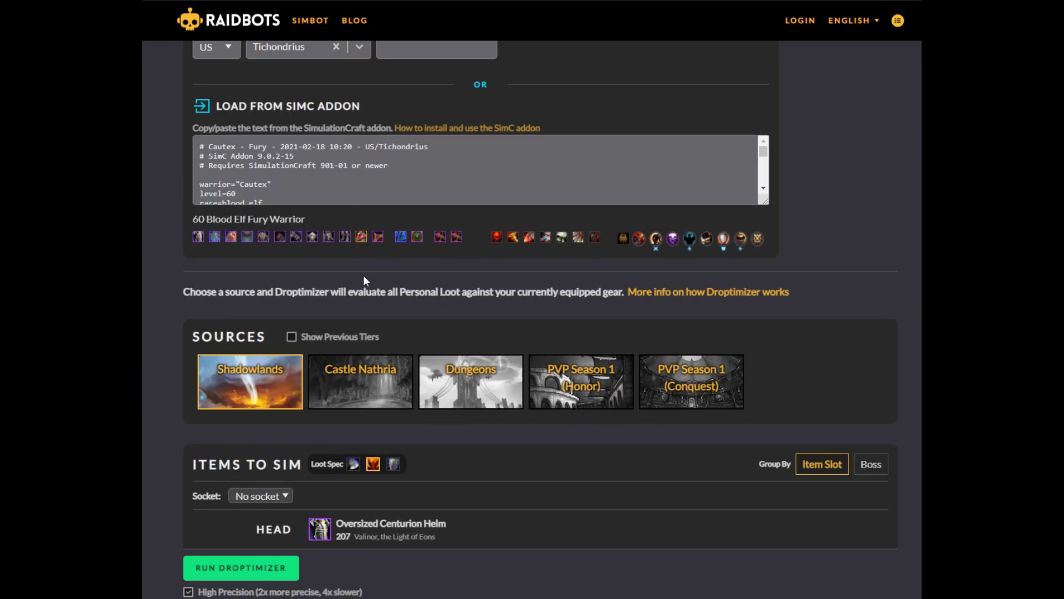
pyautogui.scroll(-2, 371, 380)
pyautogui.click(388, 263)
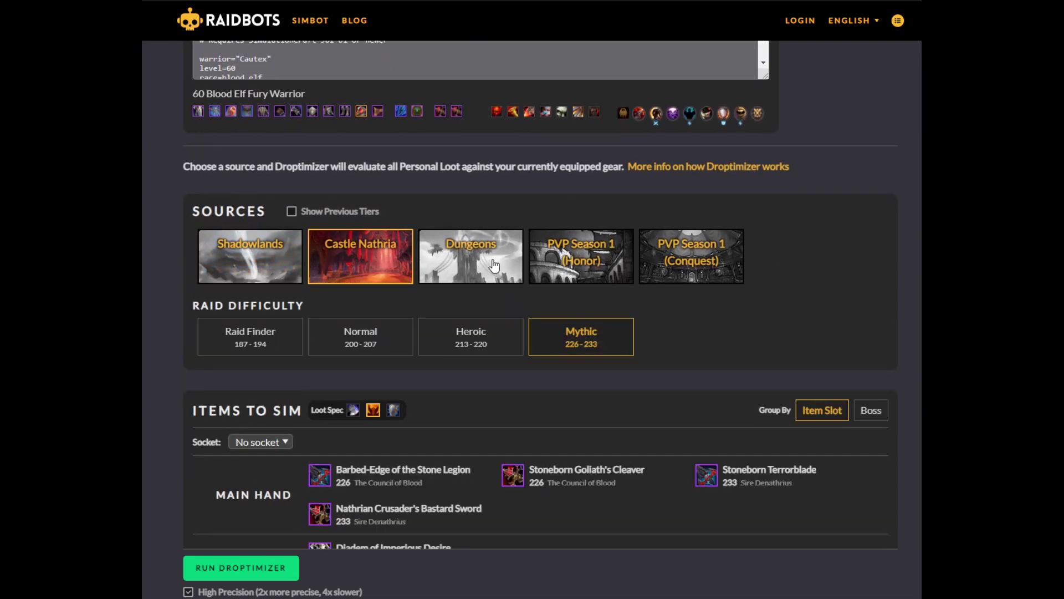
pyautogui.click(481, 349)
pyautogui.click(288, 341)
# Step: Switch the source to dungeons, selecting Halls of Atonement and Theater of Pain
pyautogui.click(494, 259)
pyautogui.click(457, 373)
pyautogui.click(367, 404)
pyautogui.scroll(-3, 354, 388)
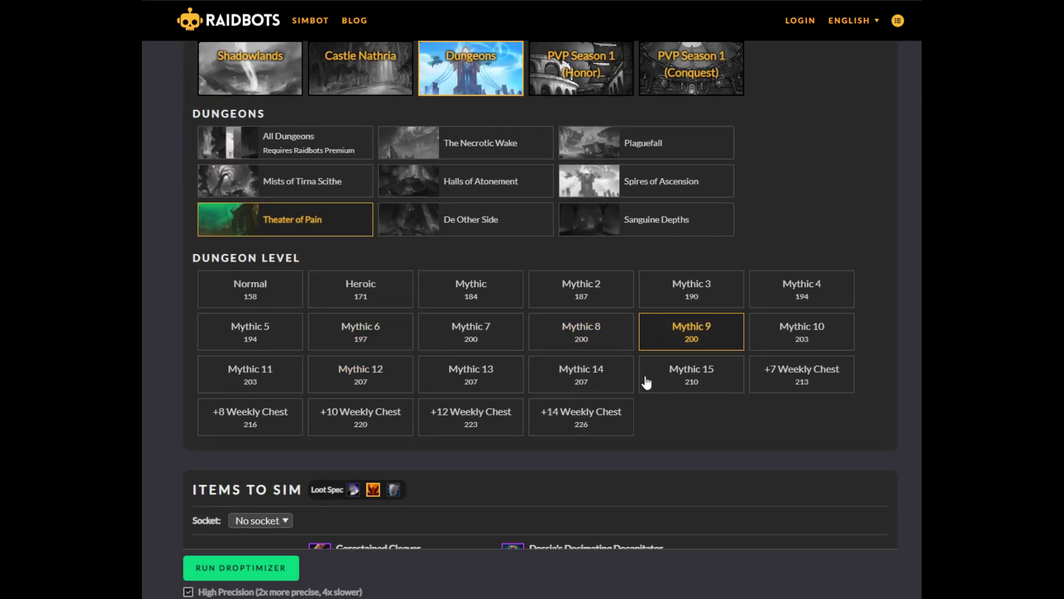
pyautogui.scroll(3, 553, 288)
# Step: Switch the loot source to PVP Season 1 Honor, then PVP Season 1 Conquest
pyautogui.click(601, 253)
pyautogui.scroll(-1, 700, 252)
pyautogui.click(692, 209)
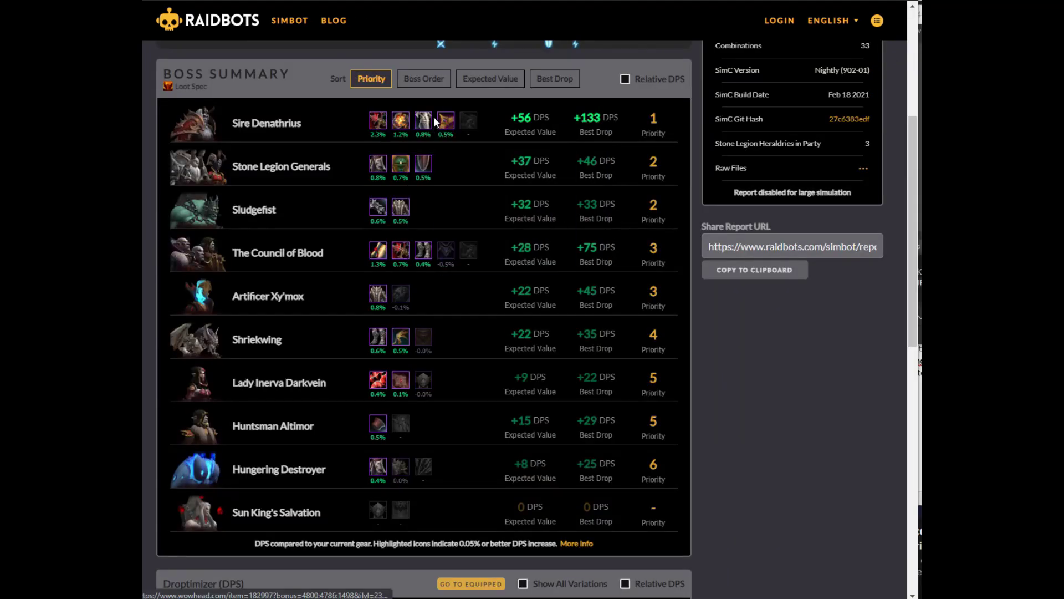
pyautogui.moveTo(439, 122)
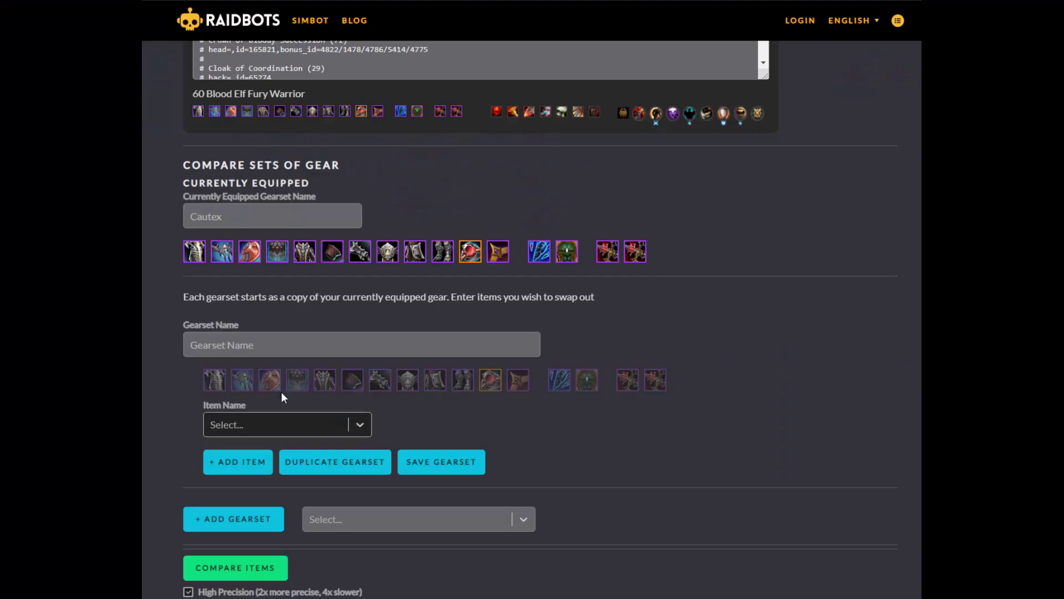
# Step: Search 'SHADOW' and add Shadowghast Greaves at item level 235 to the new gearset
pyautogui.click(274, 426)
pyautogui.write('SHADOWg')
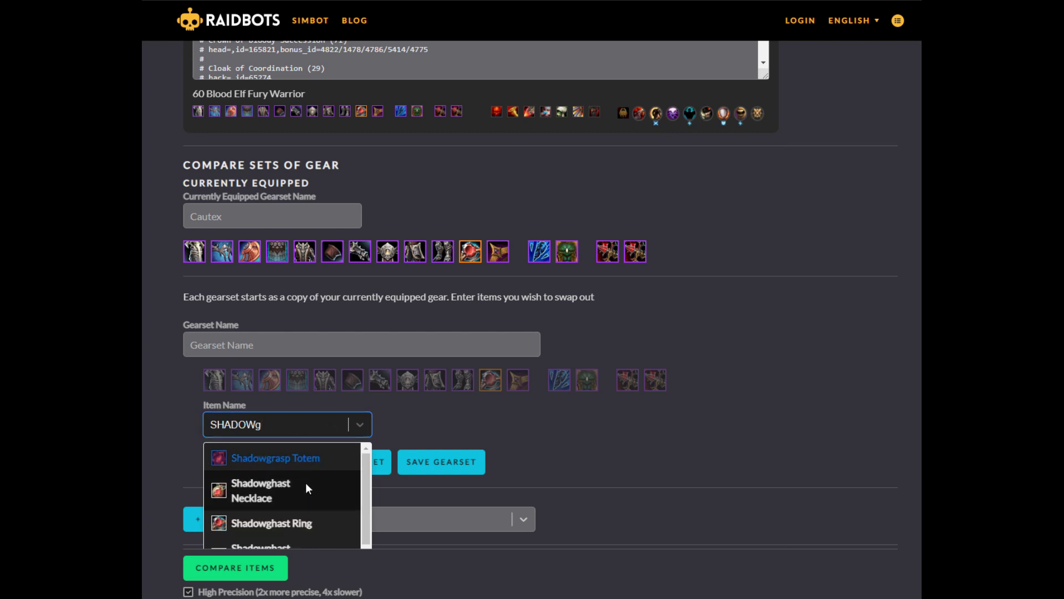
pyautogui.scroll(-2, 305, 482)
pyautogui.scroll(-1, 305, 482)
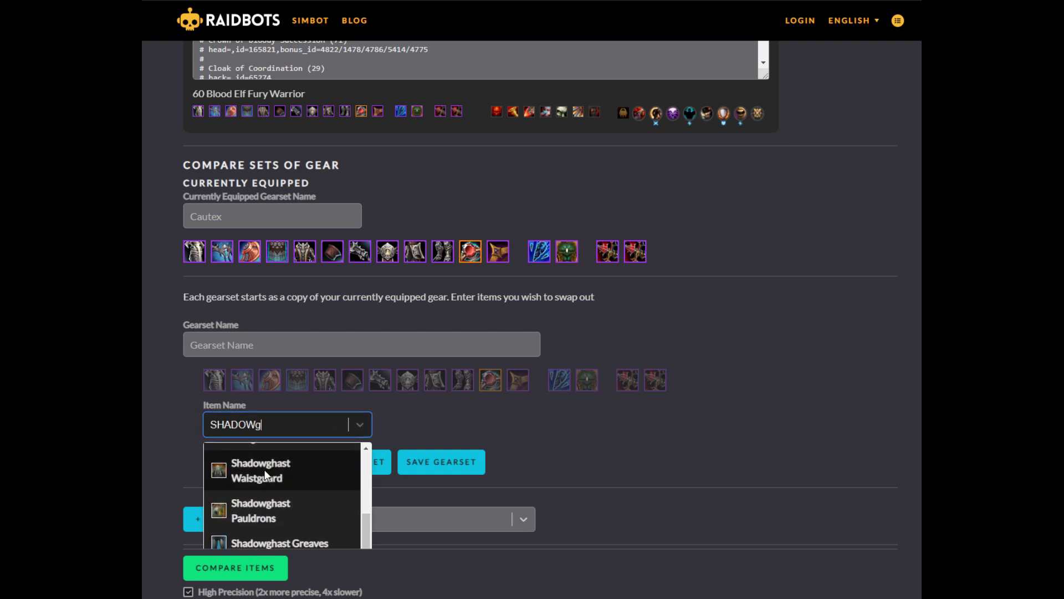
pyautogui.click(279, 542)
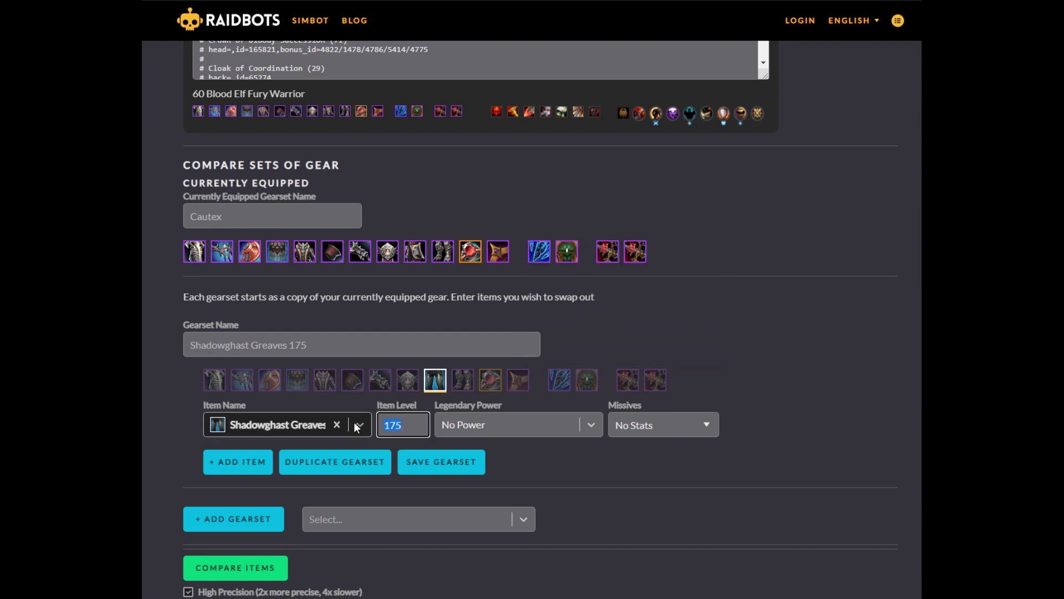
pyautogui.write('235')
# Step: Give the greaves the Deathmaker legendary power with Haste/Mastery missives
pyautogui.click(588, 427)
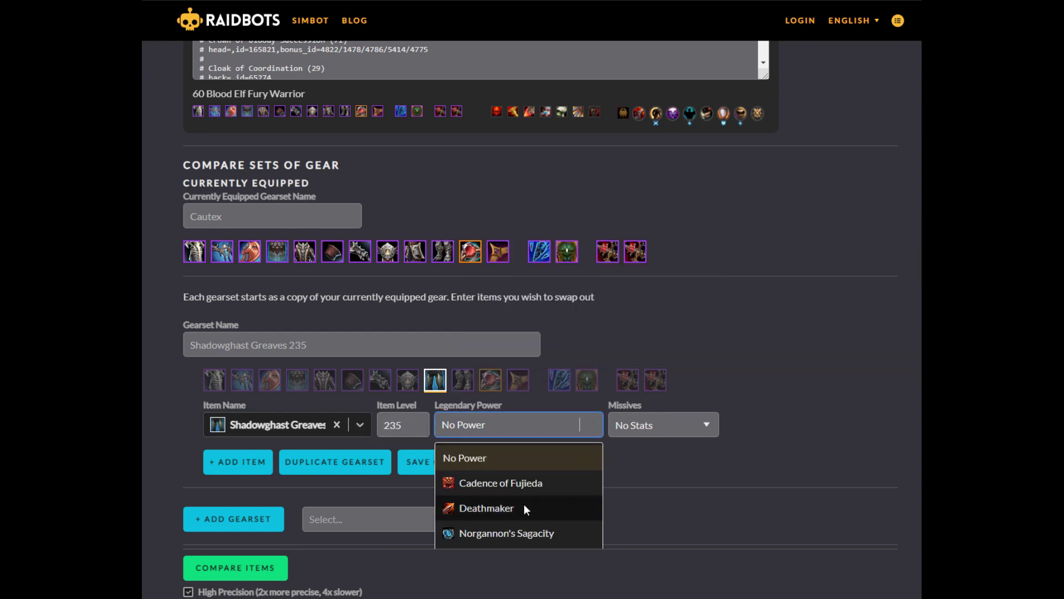
pyautogui.click(524, 505)
pyautogui.click(577, 418)
pyautogui.click(577, 418)
pyautogui.click(695, 433)
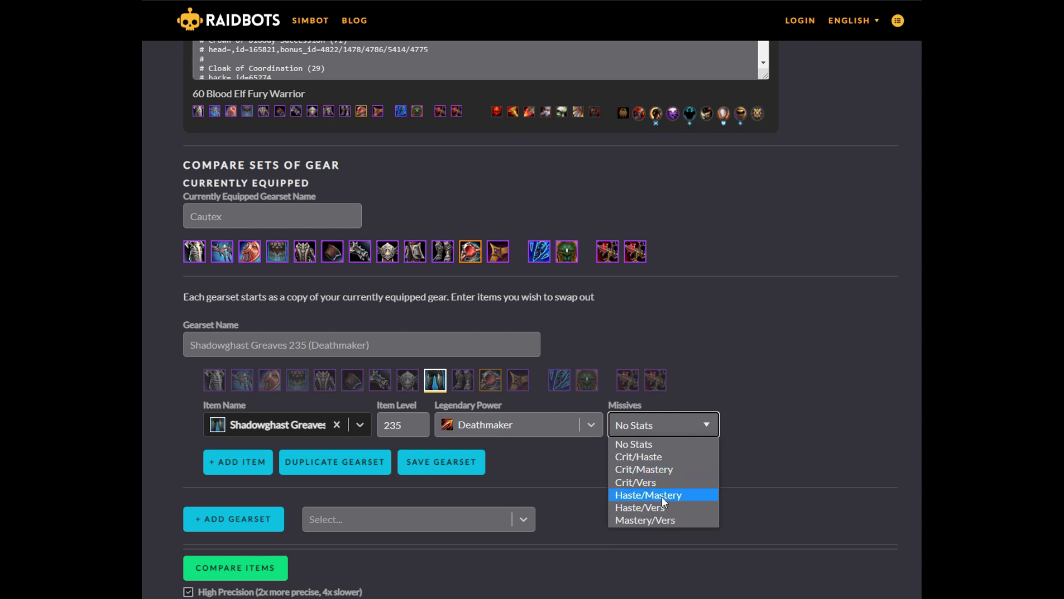
pyautogui.click(688, 494)
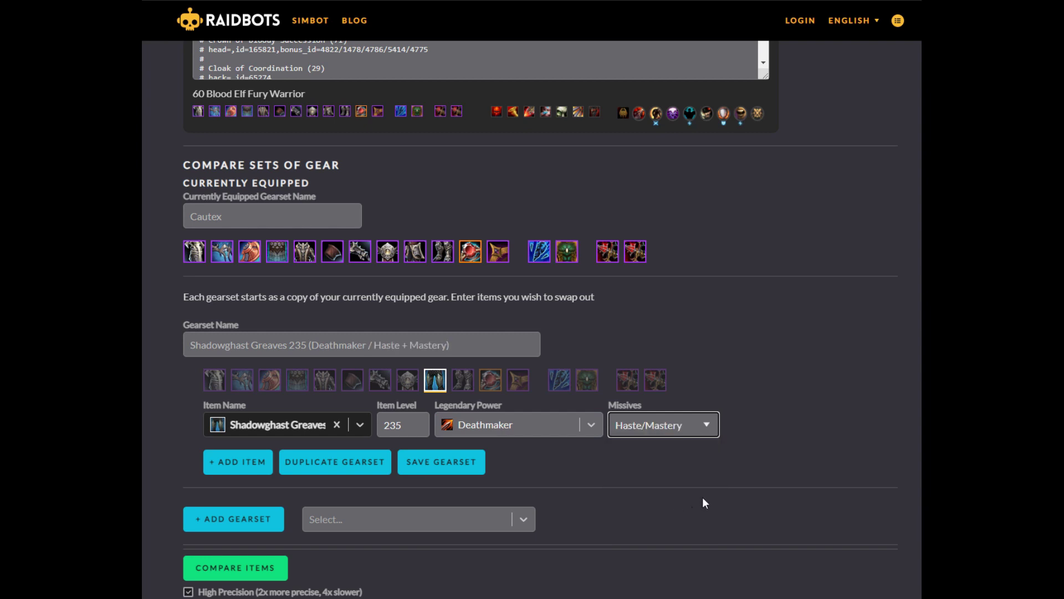
pyautogui.scroll(-2, 550, 466)
pyautogui.scroll(1, 605, 468)
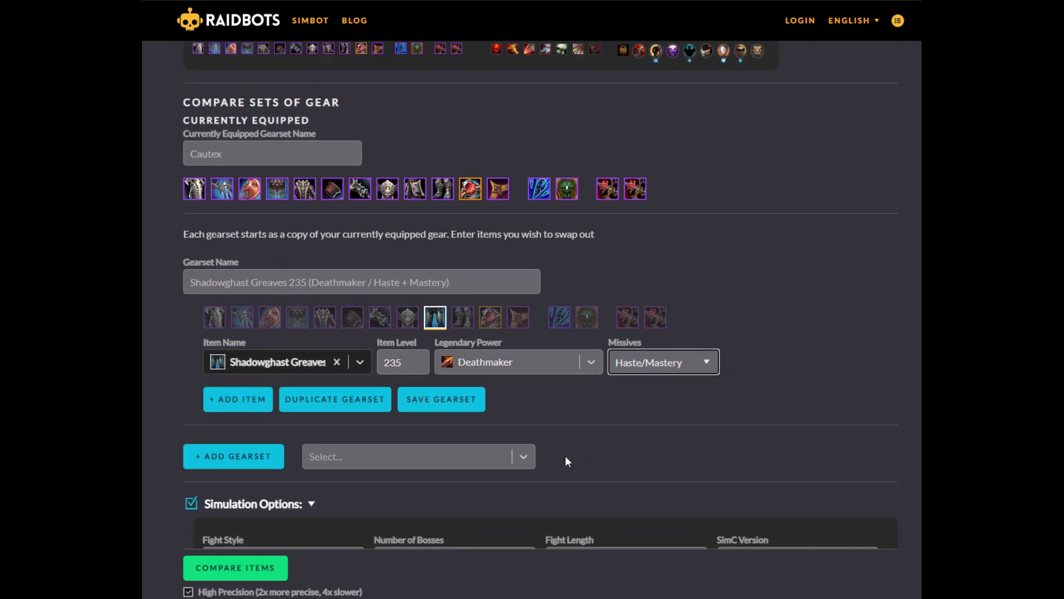
# Step: Remove the extra empty item row and run the gear comparison
pyautogui.click(261, 407)
pyautogui.scroll(-2, 280, 407)
pyautogui.click(356, 298)
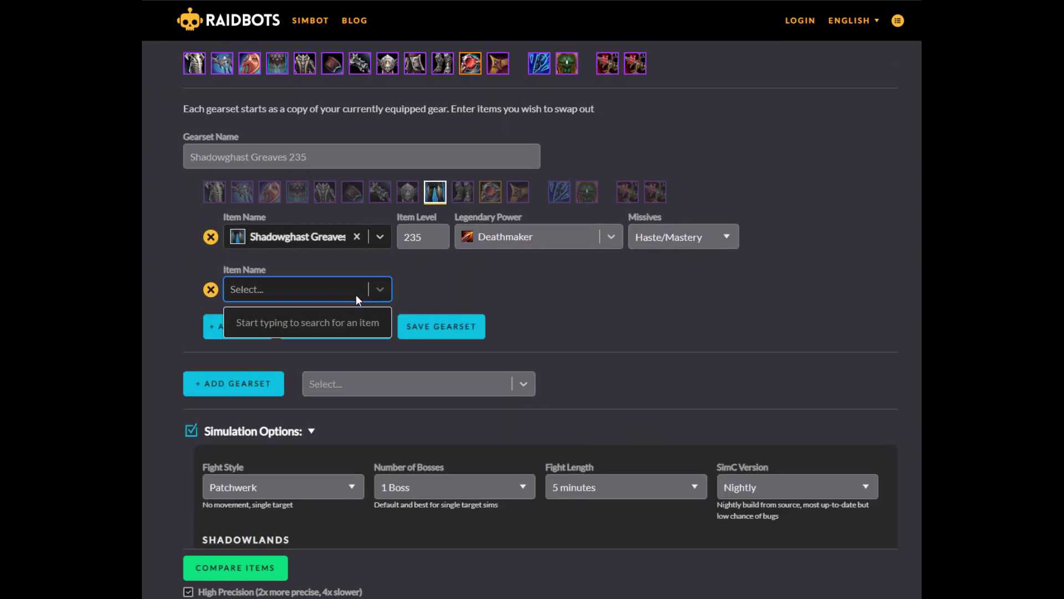
pyautogui.click(211, 290)
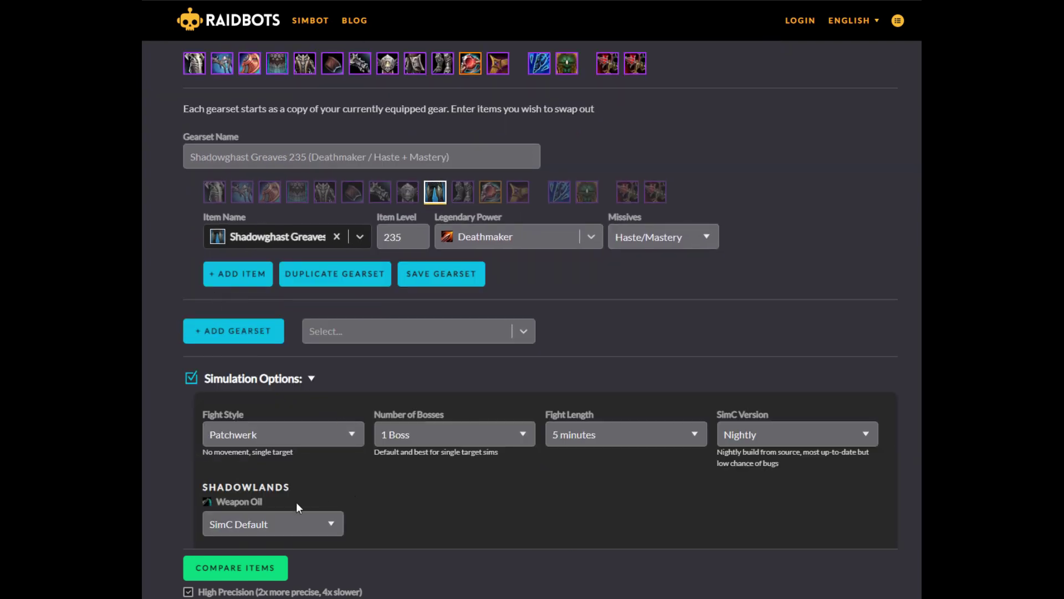
pyautogui.click(247, 571)
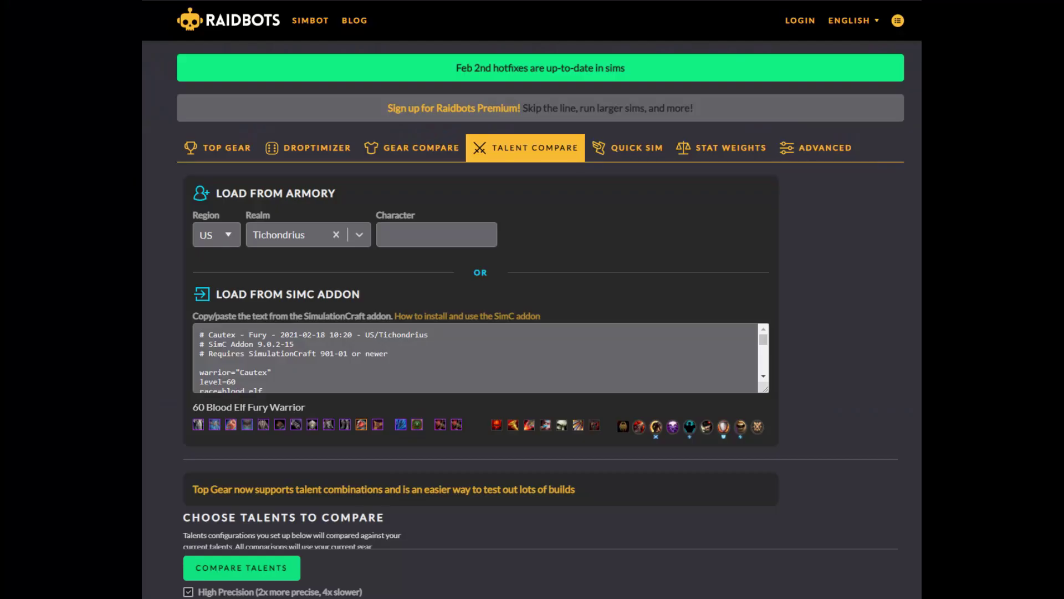
# Step: Duplicate the current talent set, swapping Fresh Meat for Sudden Death in the copy
pyautogui.scroll(-6, 532, 299)
pyautogui.scroll(-2, 813, 371)
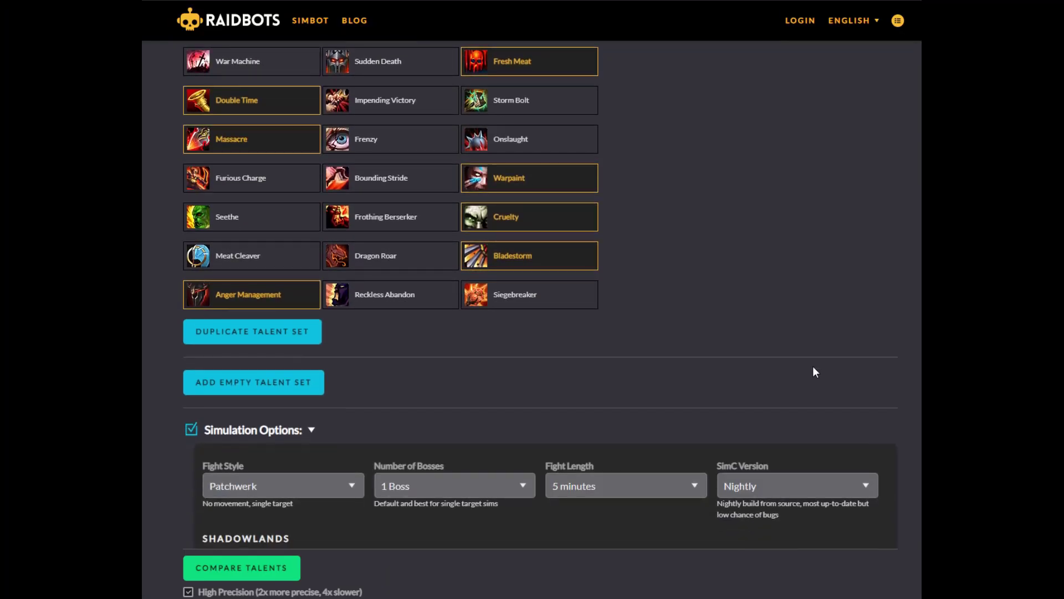
pyautogui.click(291, 340)
pyautogui.scroll(-4, 618, 383)
pyautogui.click(452, 187)
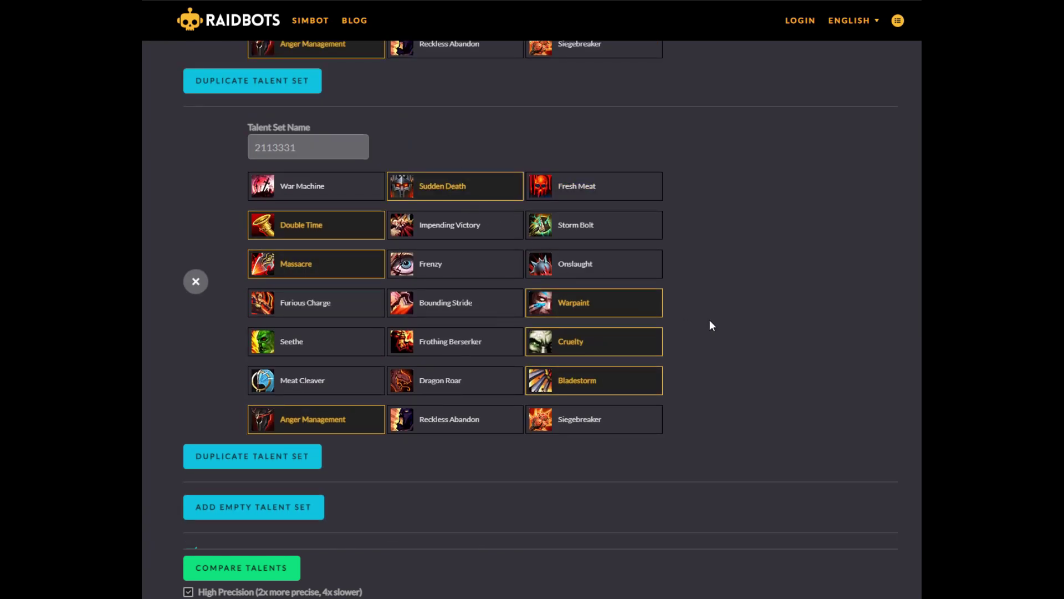
pyautogui.scroll(-2, 405, 438)
# Step: Add a blank set with War Machine, Storm Bolt, Onslaught, Furious Charge, Seethe, Meat Cleaver, Reckless Abandon
pyautogui.click(264, 382)
pyautogui.scroll(-4, 665, 411)
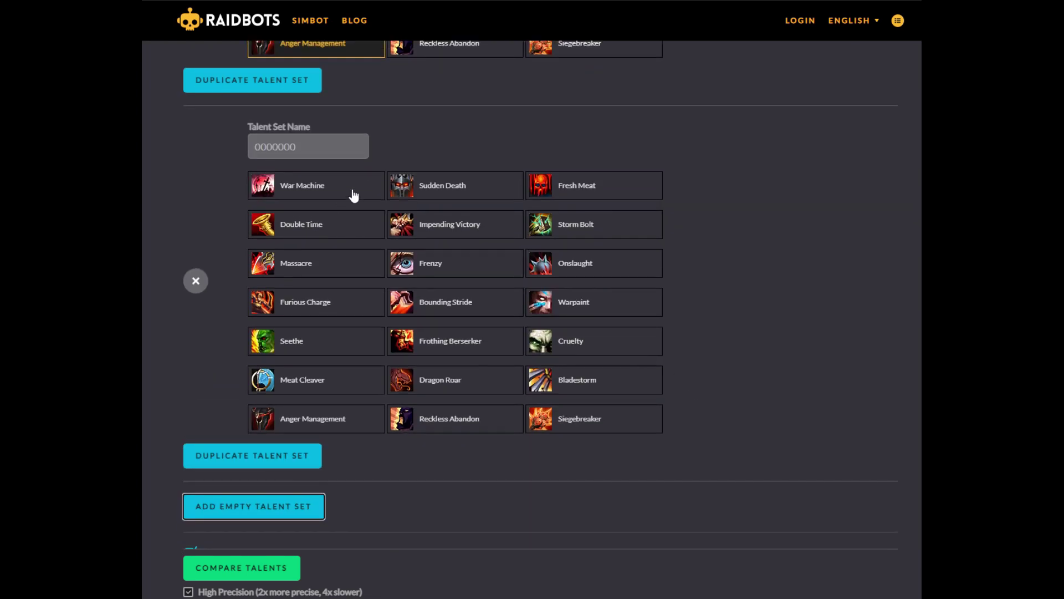
pyautogui.click(342, 190)
pyautogui.click(580, 239)
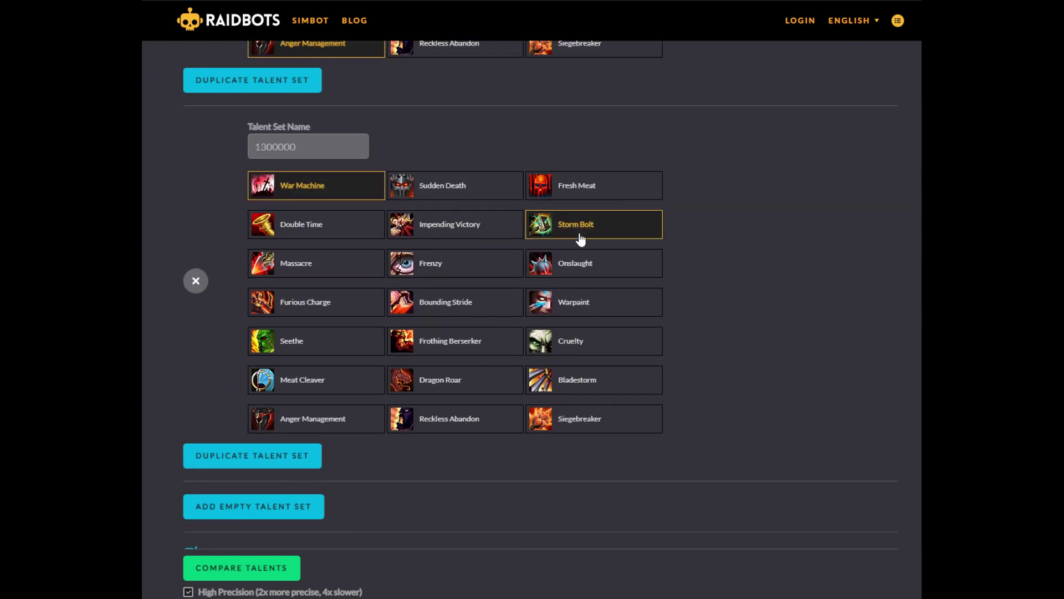
pyautogui.click(605, 264)
pyautogui.click(321, 317)
pyautogui.click(589, 343)
pyautogui.click(299, 340)
pyautogui.click(583, 385)
pyautogui.click(311, 388)
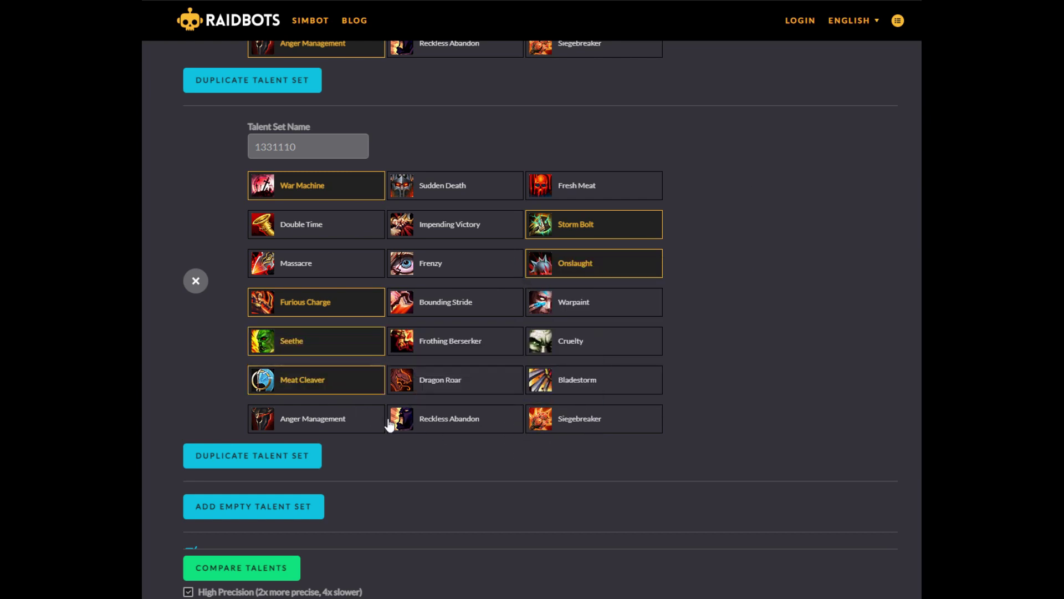
pyautogui.click(453, 421)
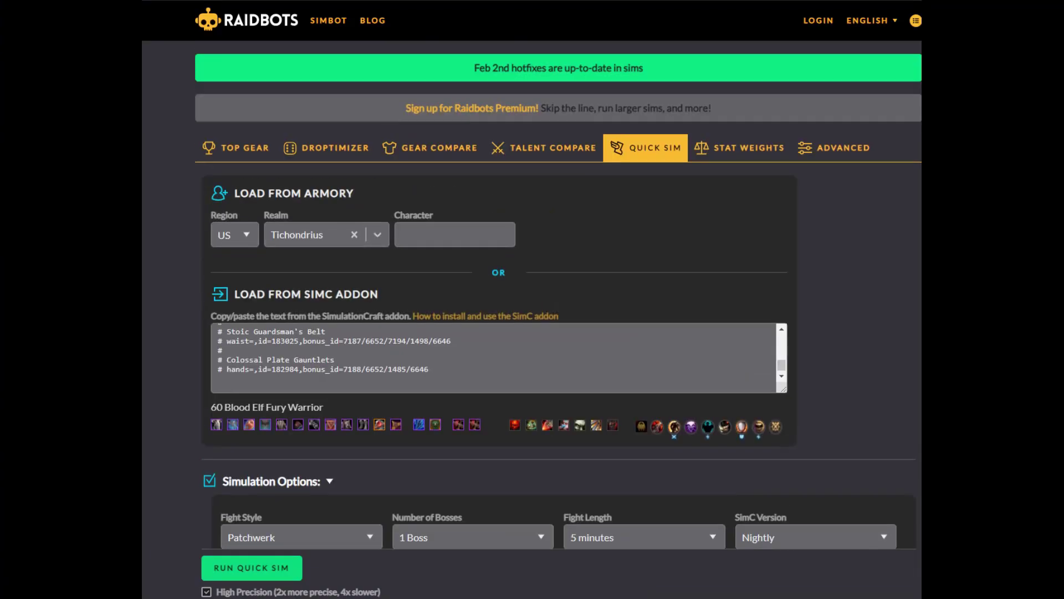
# Step: Run the Quick Sim and scroll through its 5,818 DPS report sections
pyautogui.scroll(-10, 760, 389)
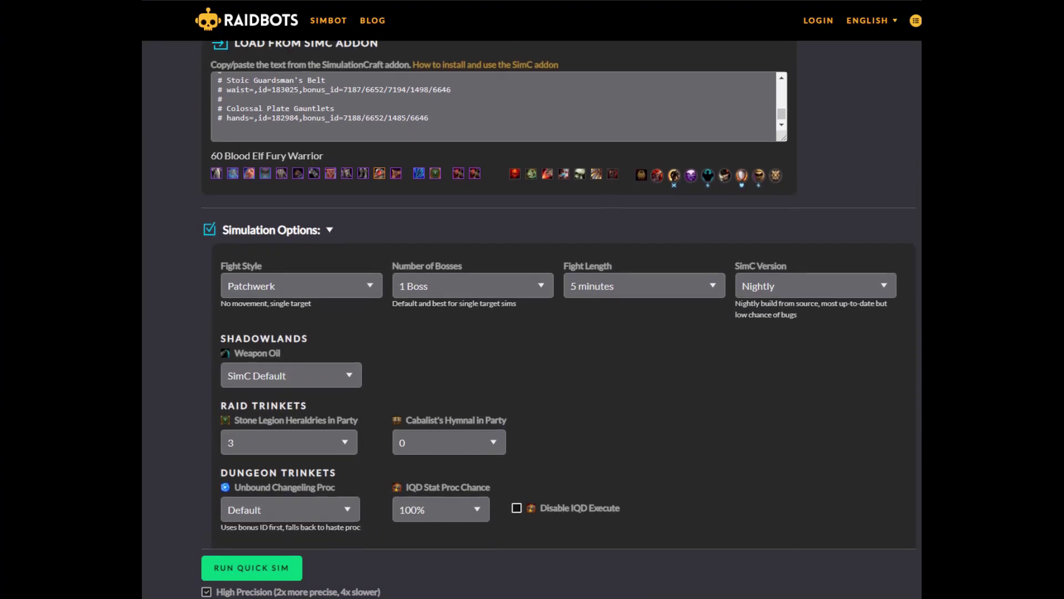
pyautogui.scroll(-6, 761, 389)
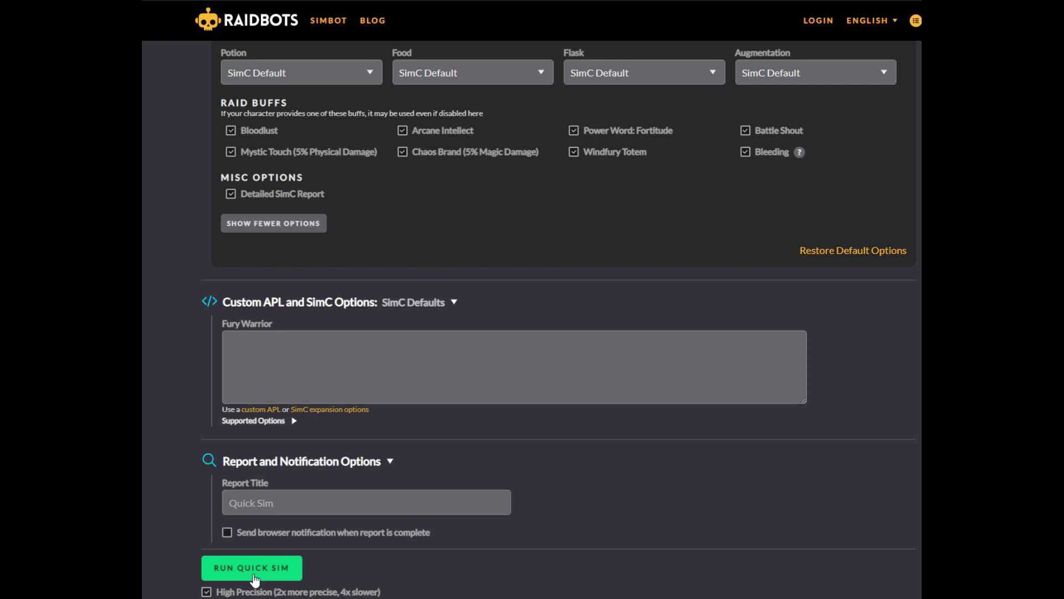
pyautogui.click(272, 573)
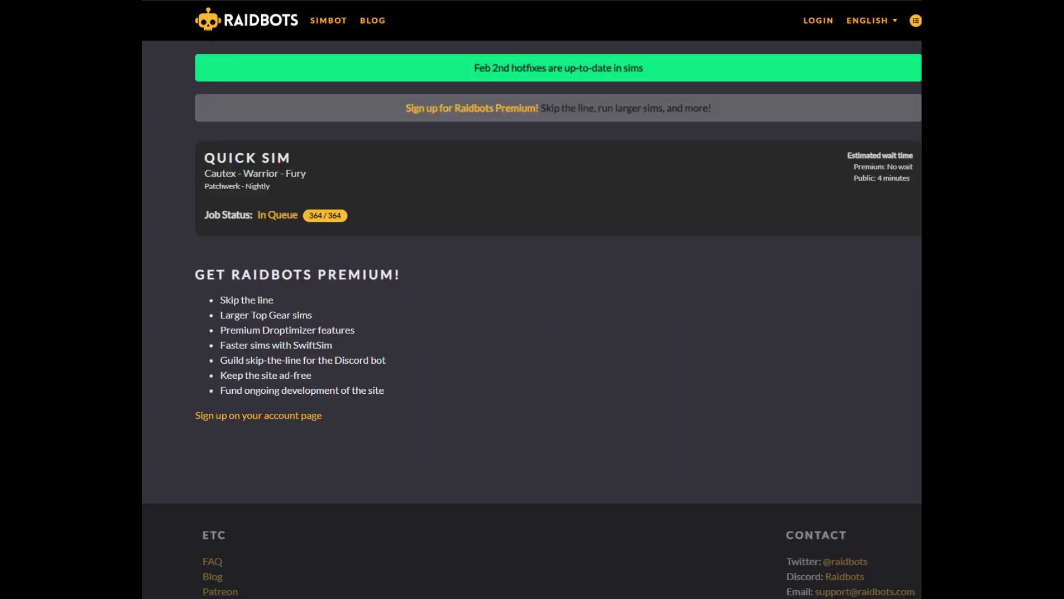
pyautogui.scroll(-6, 463, 315)
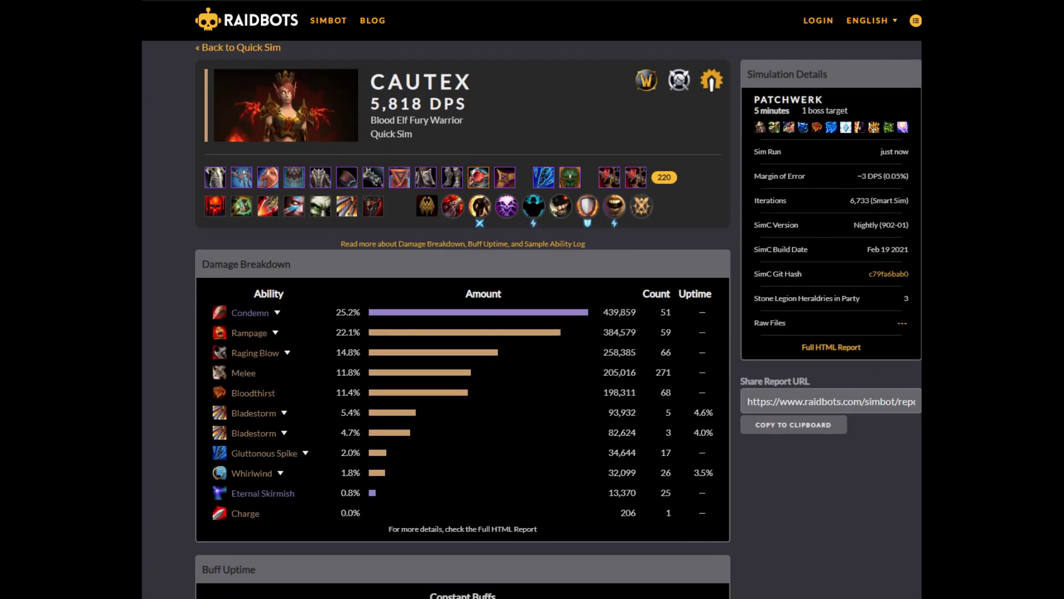
pyautogui.scroll(-8, 462, 319)
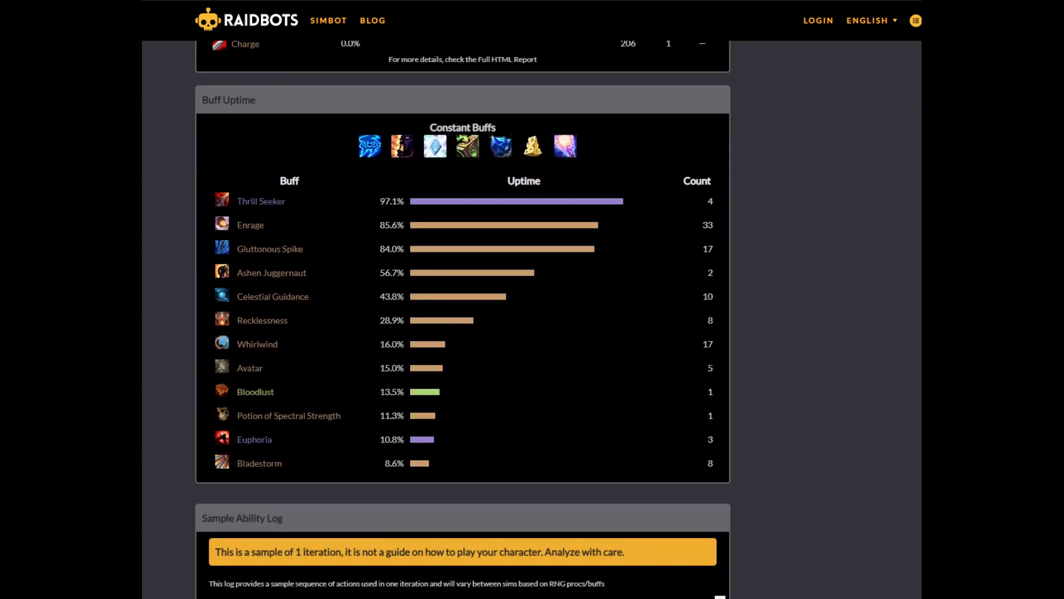
pyautogui.scroll(-2, 696, 322)
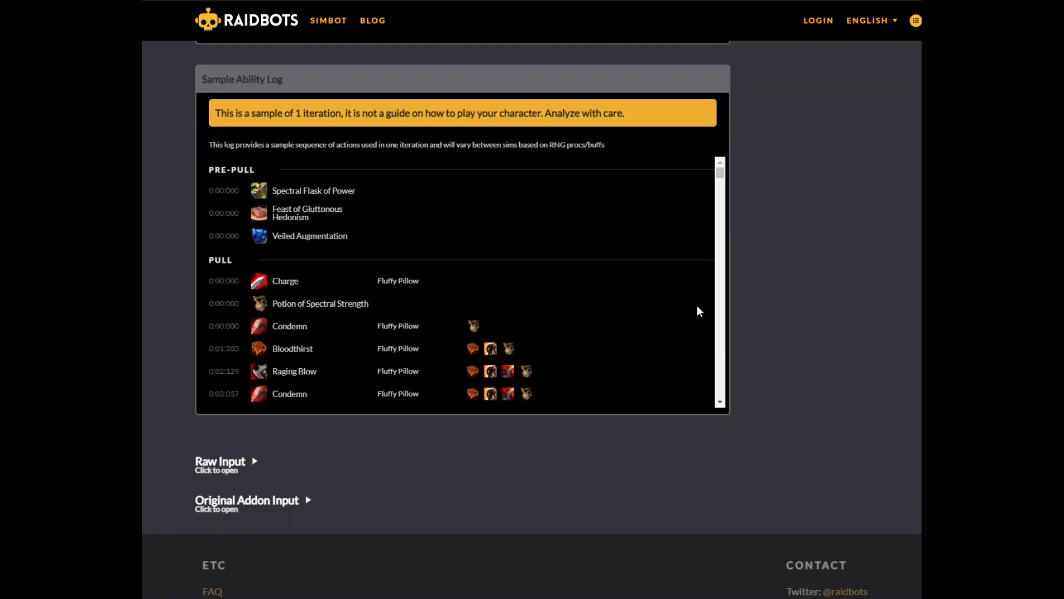
pyautogui.scroll(-5, 720, 181)
pyautogui.scroll(10, 722, 192)
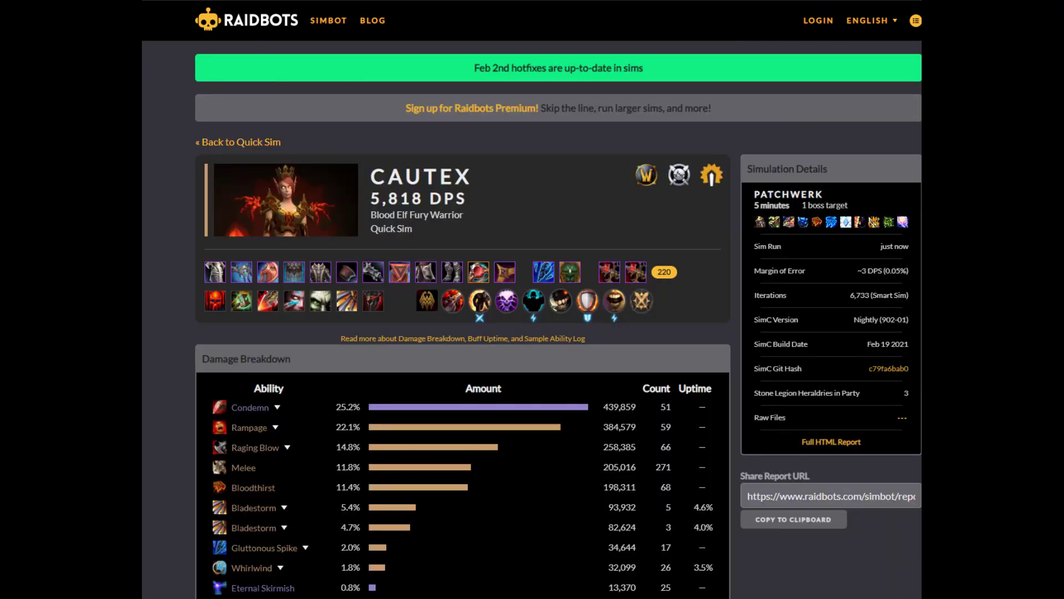
# Step: View the SimulationCraft HTML report's charts and Abilities damage table, returning to the top once
pyautogui.click(828, 443)
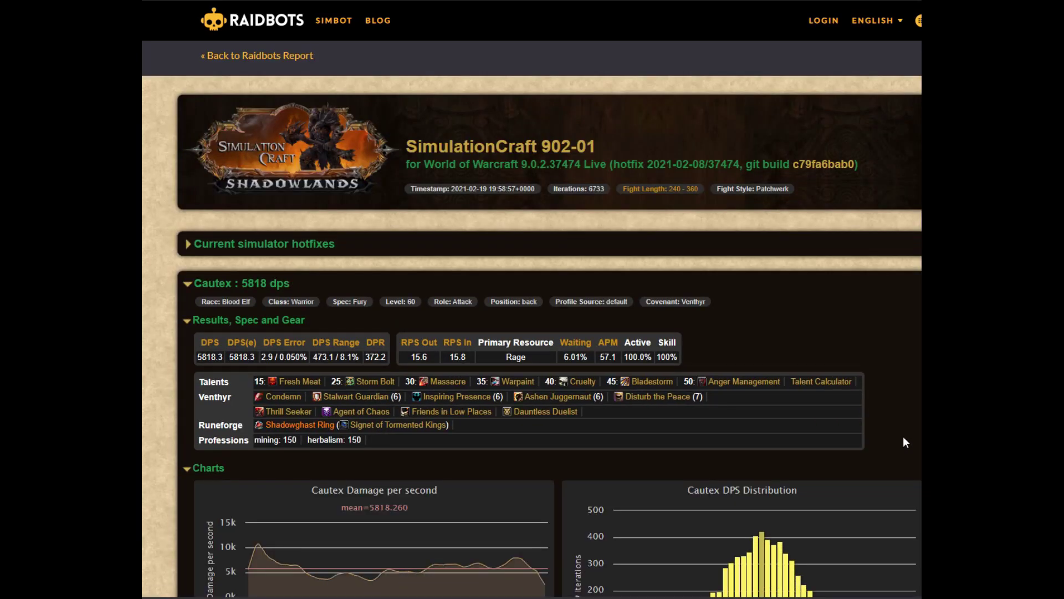
pyautogui.scroll(-5, 905, 424)
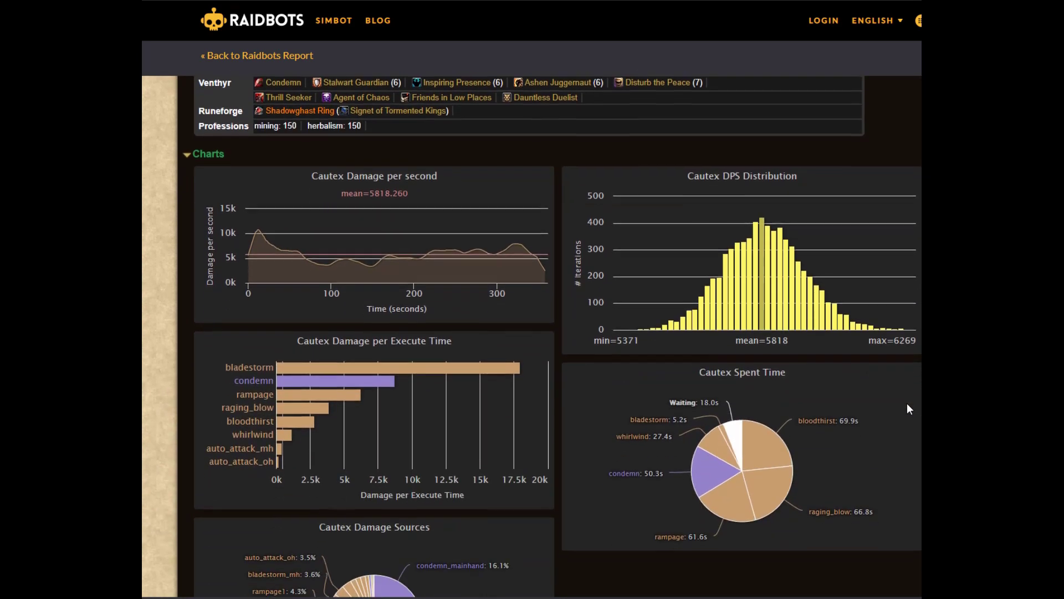
pyautogui.scroll(-9, 907, 408)
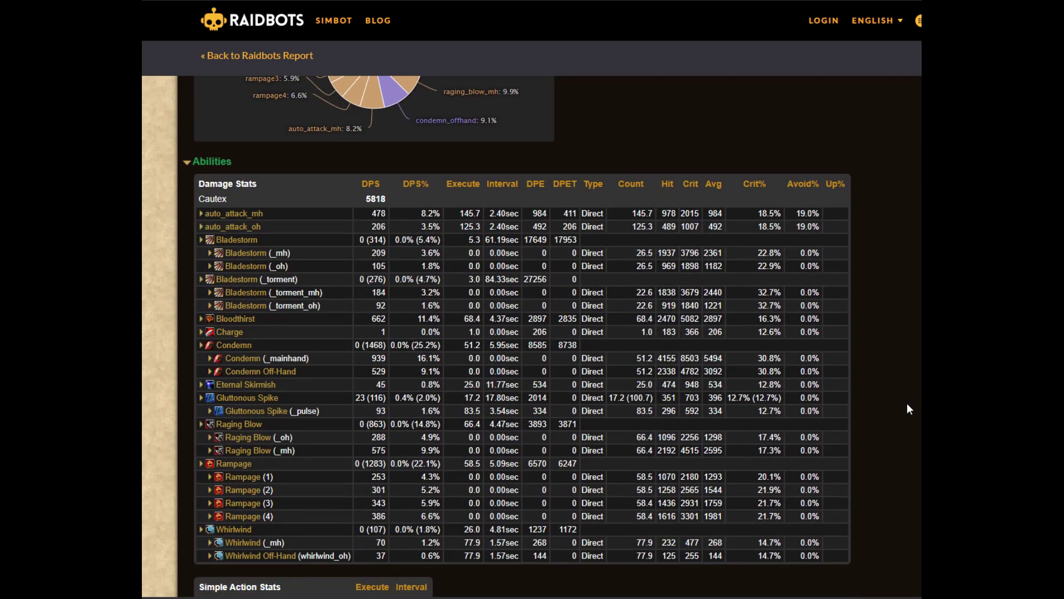
pyautogui.scroll(-4, 906, 403)
pyautogui.scroll(3, 907, 404)
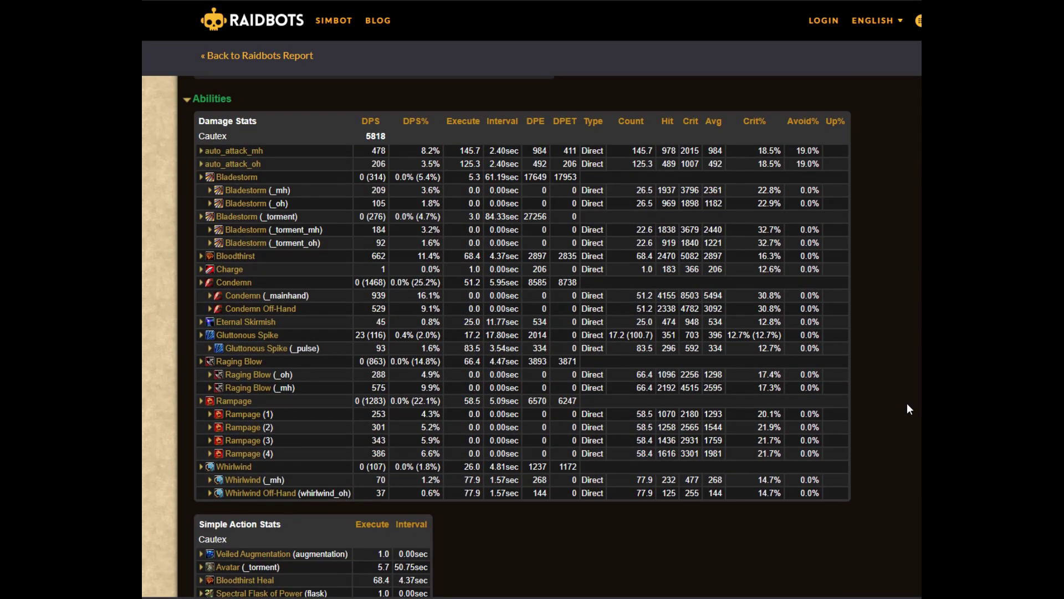
pyautogui.press('Home')
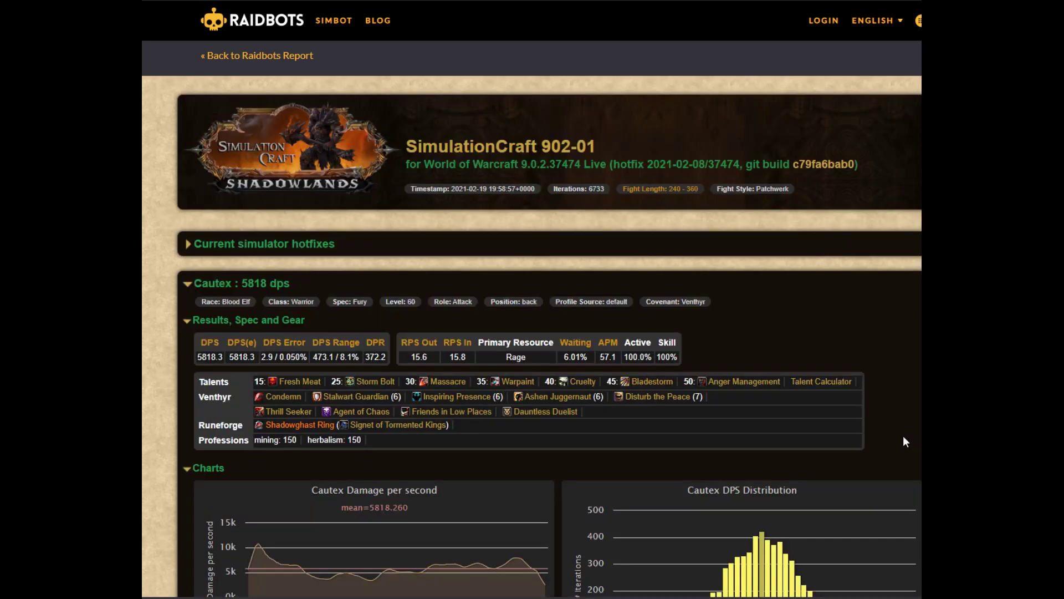
pyautogui.scroll(-5, 906, 408)
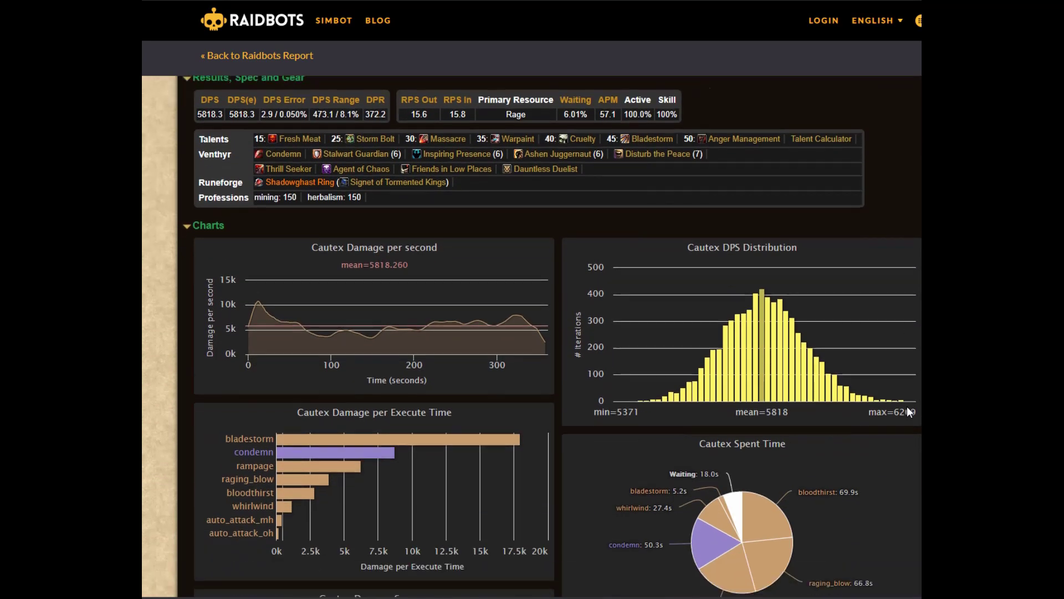
pyautogui.scroll(-6, 907, 404)
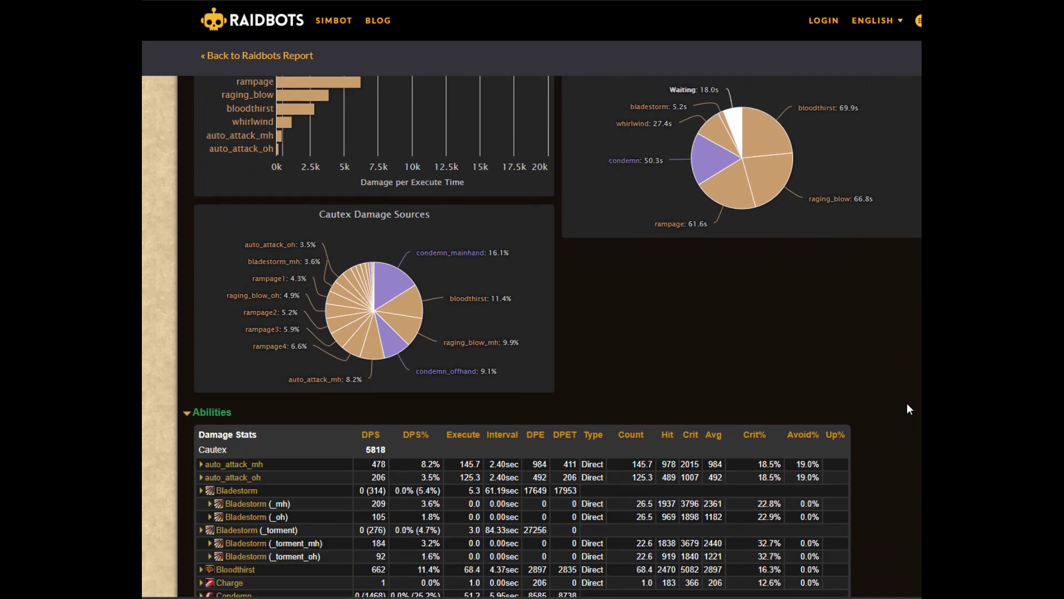
pyautogui.scroll(-3, 906, 409)
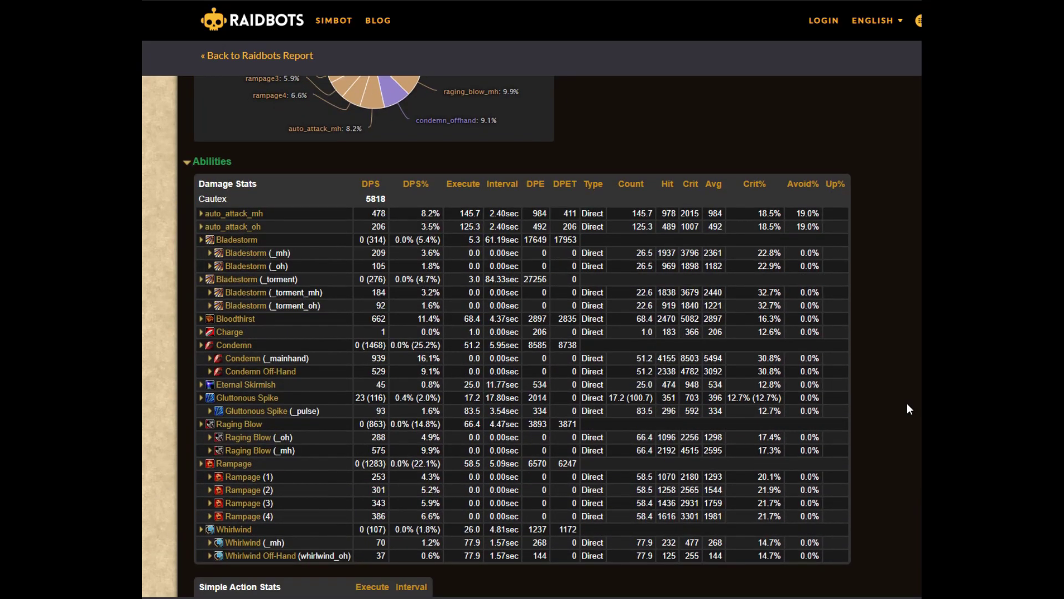
pyautogui.scroll(-4, 907, 408)
pyautogui.scroll(3, 907, 408)
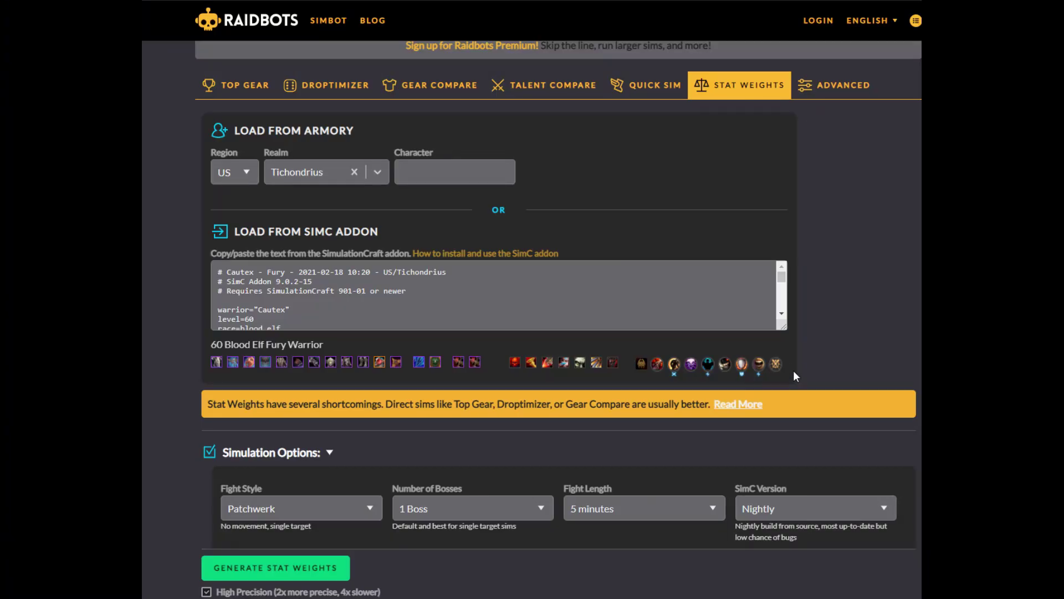
# Step: Generate stat weights using the default Patchwerk, 1-boss, 5-minute simulation options
pyautogui.scroll(-3, 790, 379)
pyautogui.scroll(-3, 559, 295)
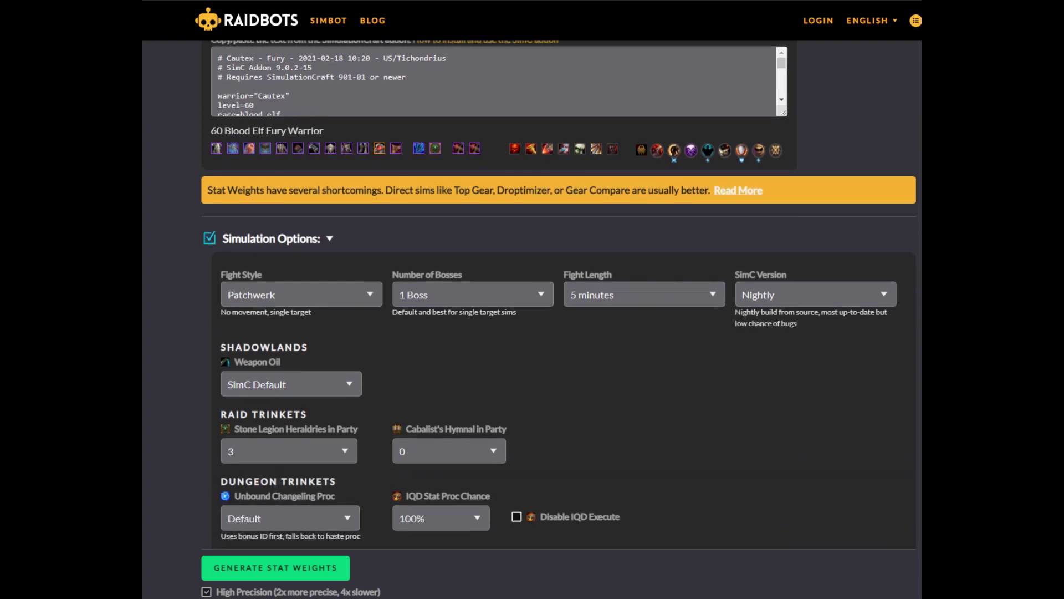
pyautogui.click(290, 569)
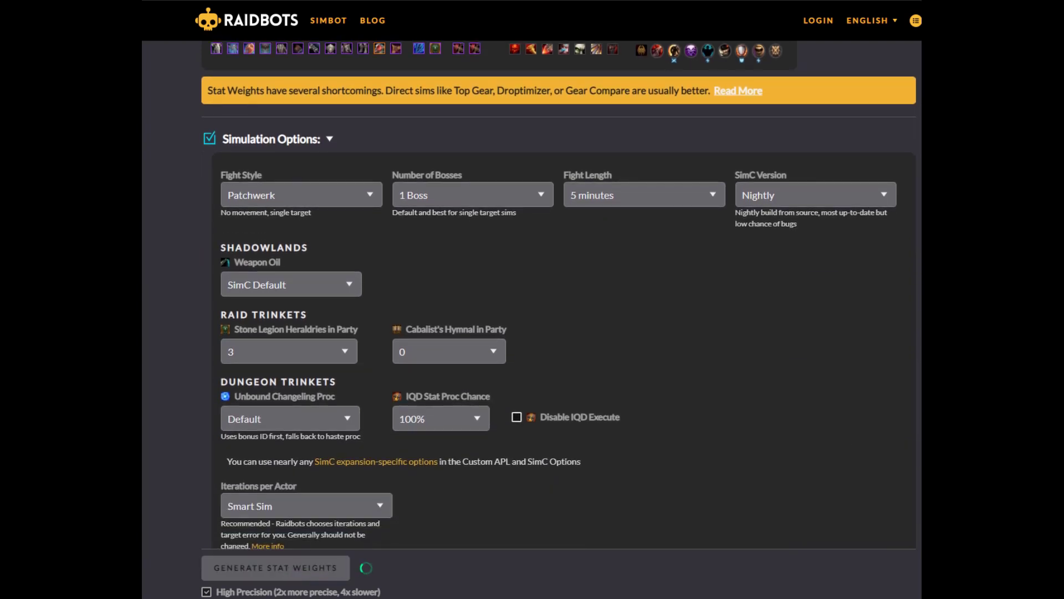